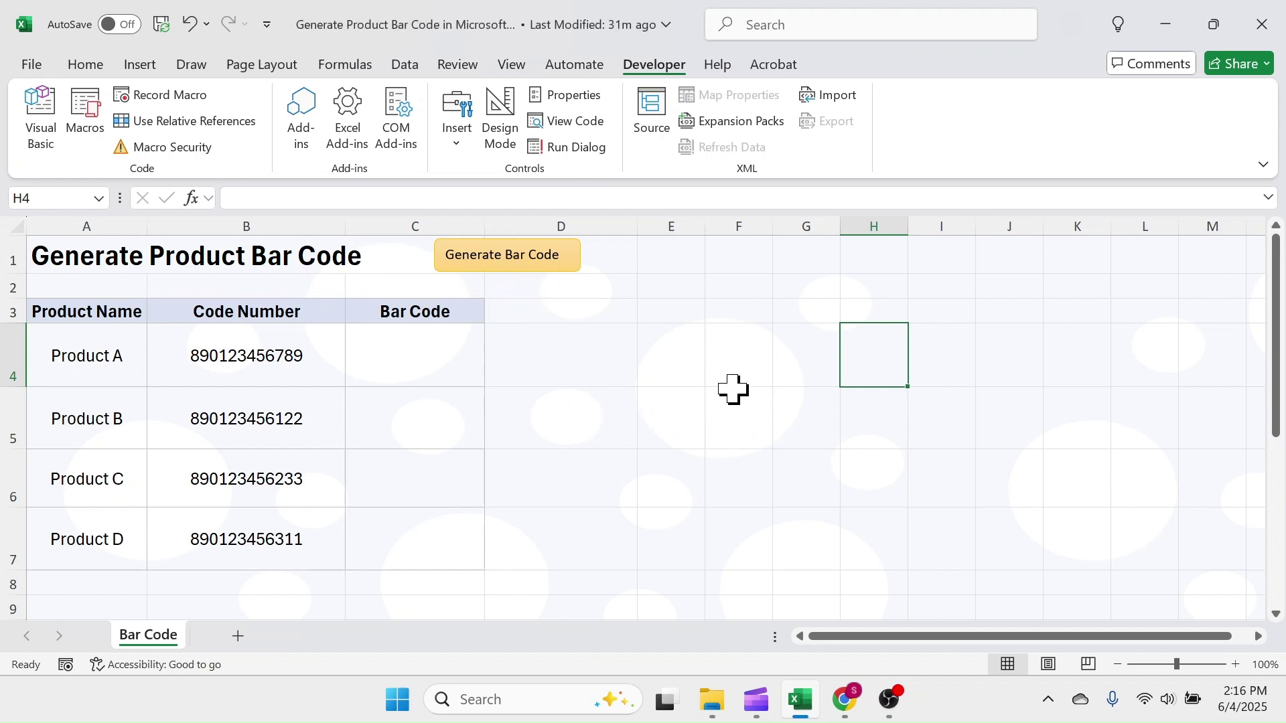
Highlight the Product, Code Number and Bar Code columns, then select codes B4:B7.
{"action": "left_click_drag", "start_coordinate": [101, 316], "coordinate": [101, 525]}
{"action": "left_click_drag", "start_coordinate": [282, 314], "coordinate": [275, 517]}
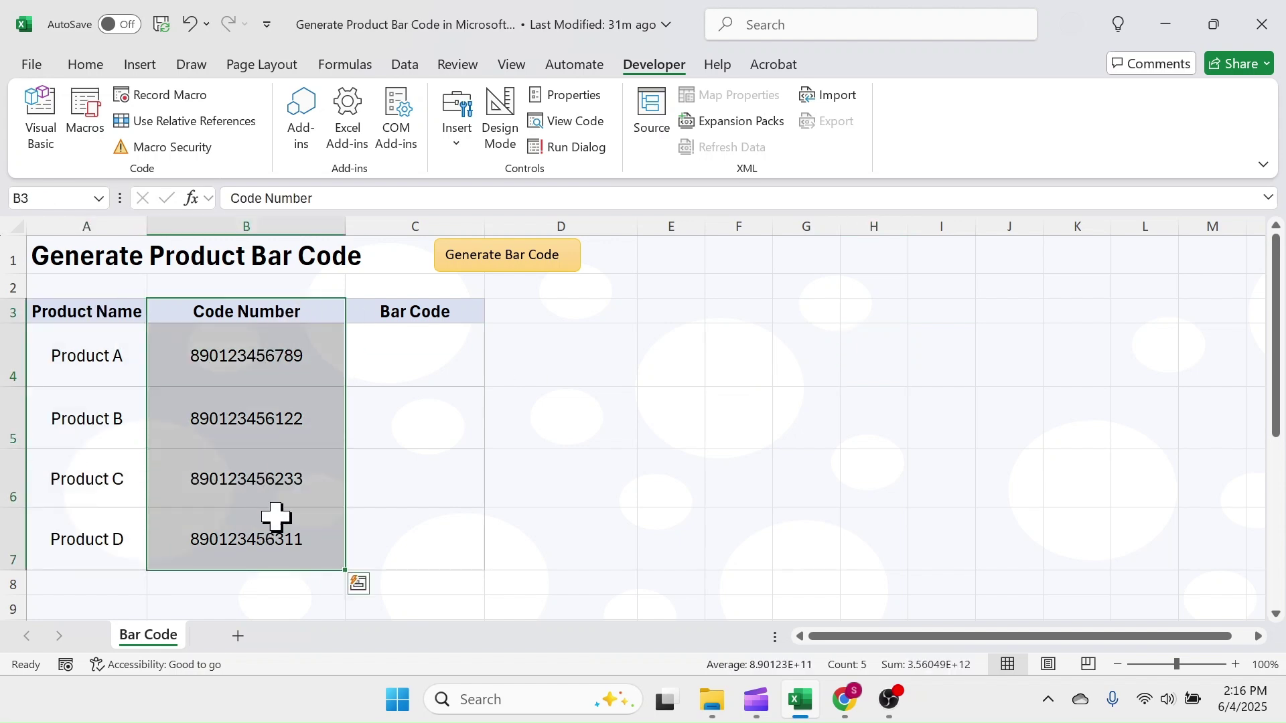
{"action": "left_click_drag", "start_coordinate": [431, 316], "coordinate": [422, 534]}
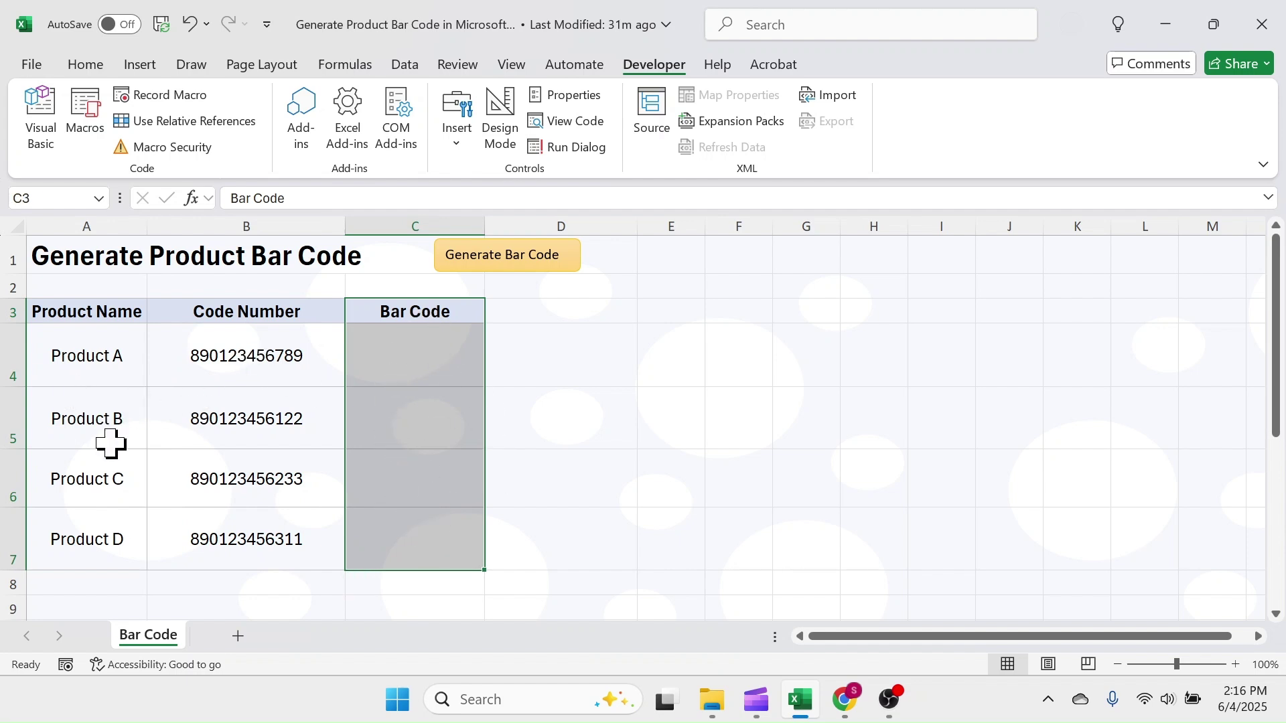
{"action": "left_click", "coordinate": [652, 367]}
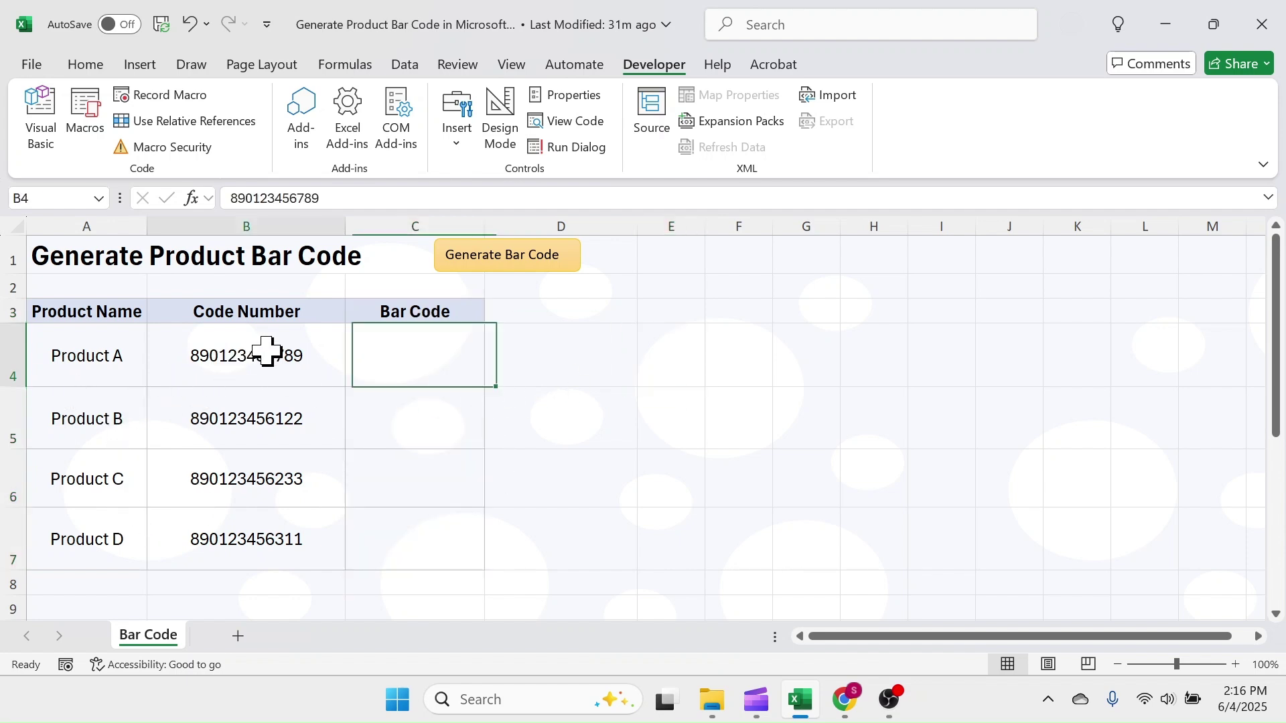
{"action": "left_click_drag", "start_coordinate": [267, 350], "coordinate": [268, 523]}
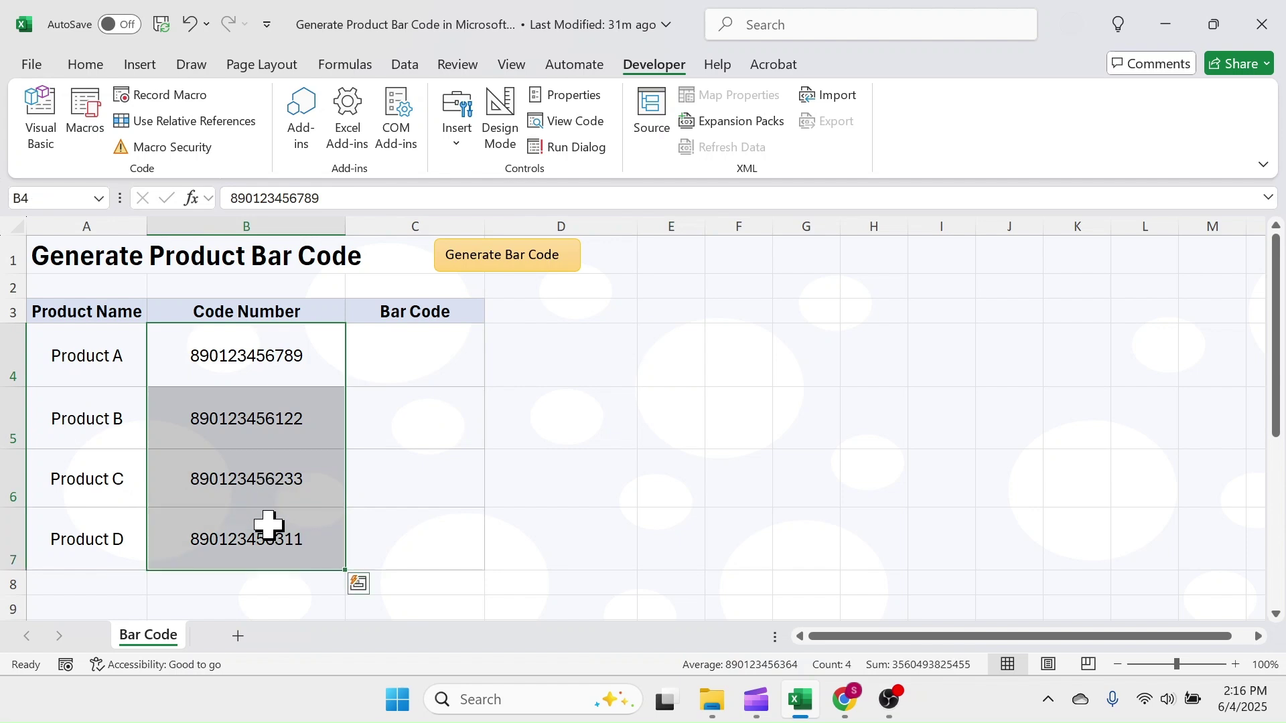
Run the Generate Bar Code button on the selected codes in B4:B7.
{"action": "left_click", "coordinate": [517, 258]}
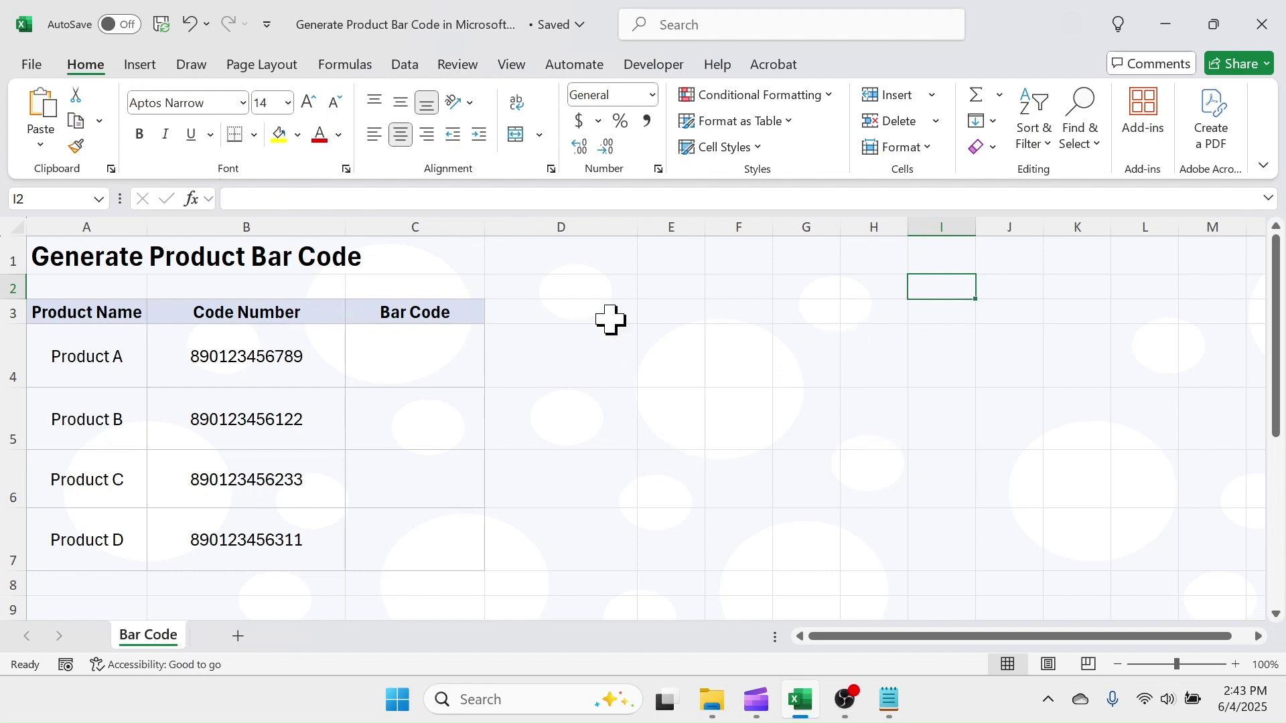
Draw a rectangle shape across F4 to H4.
{"action": "left_click", "coordinate": [141, 64]}
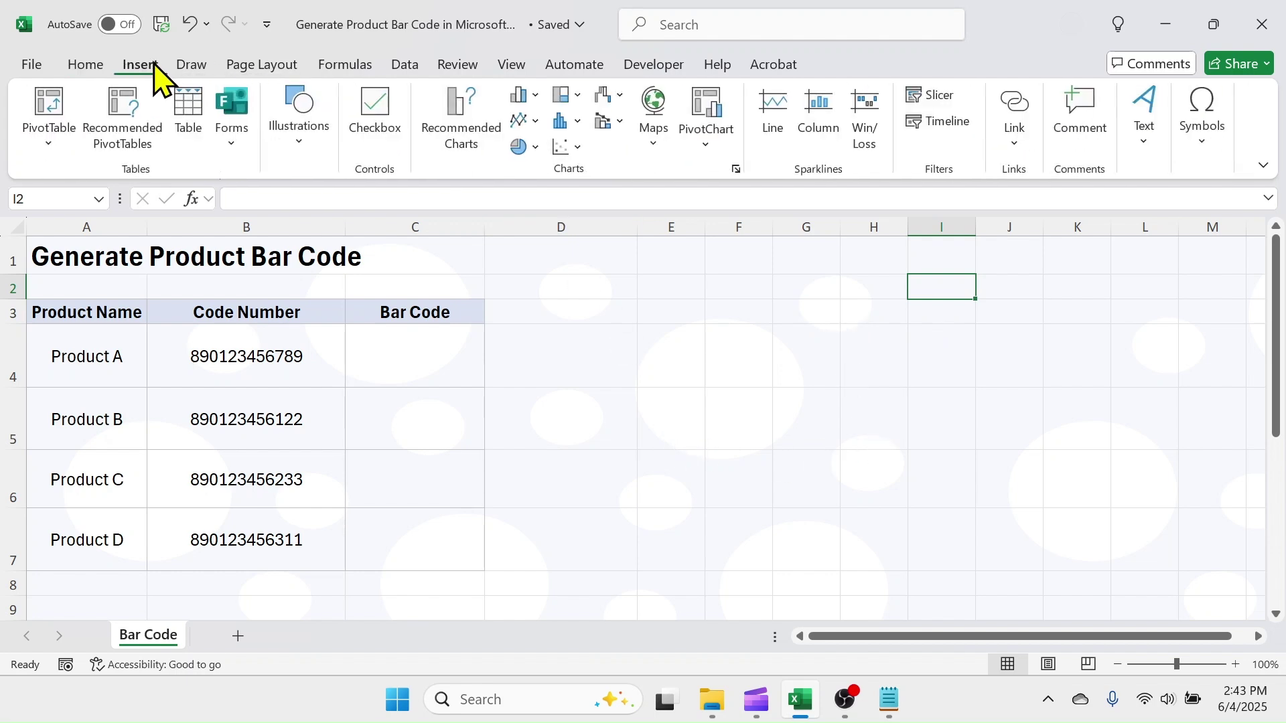
{"action": "left_click", "coordinate": [299, 138]}
{"action": "left_click", "coordinate": [331, 247]}
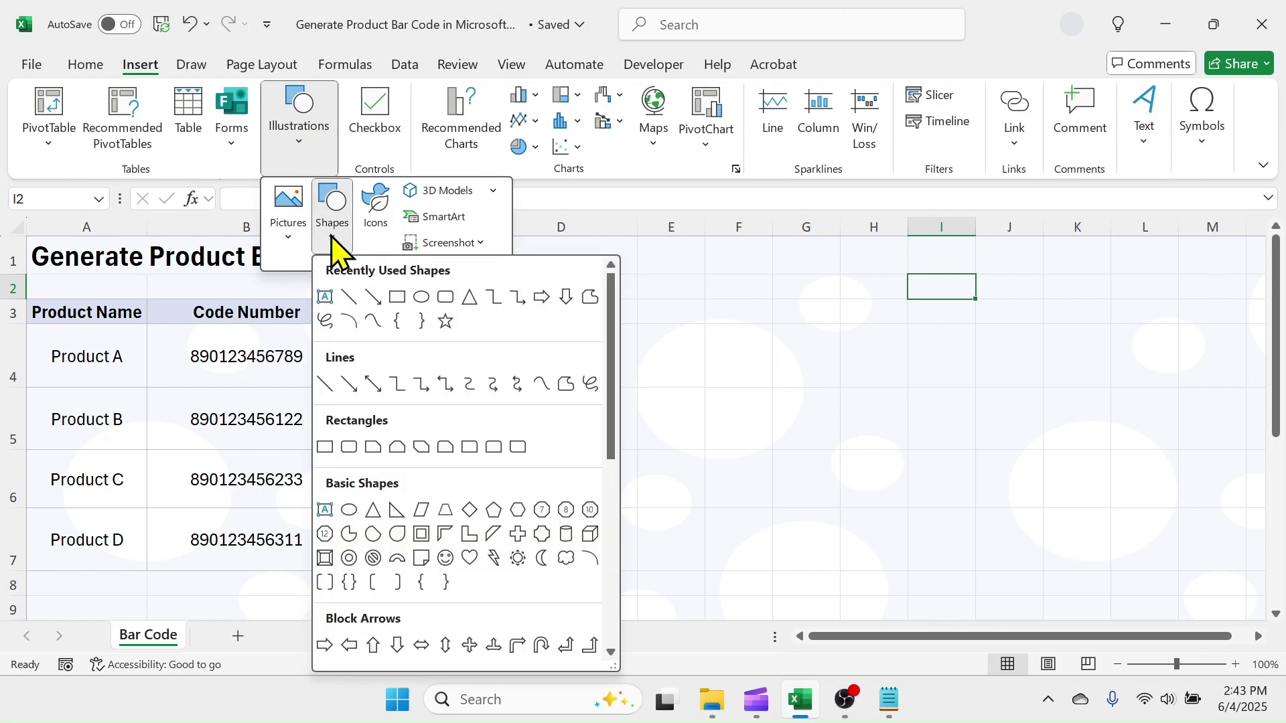
{"action": "left_click", "coordinate": [442, 295]}
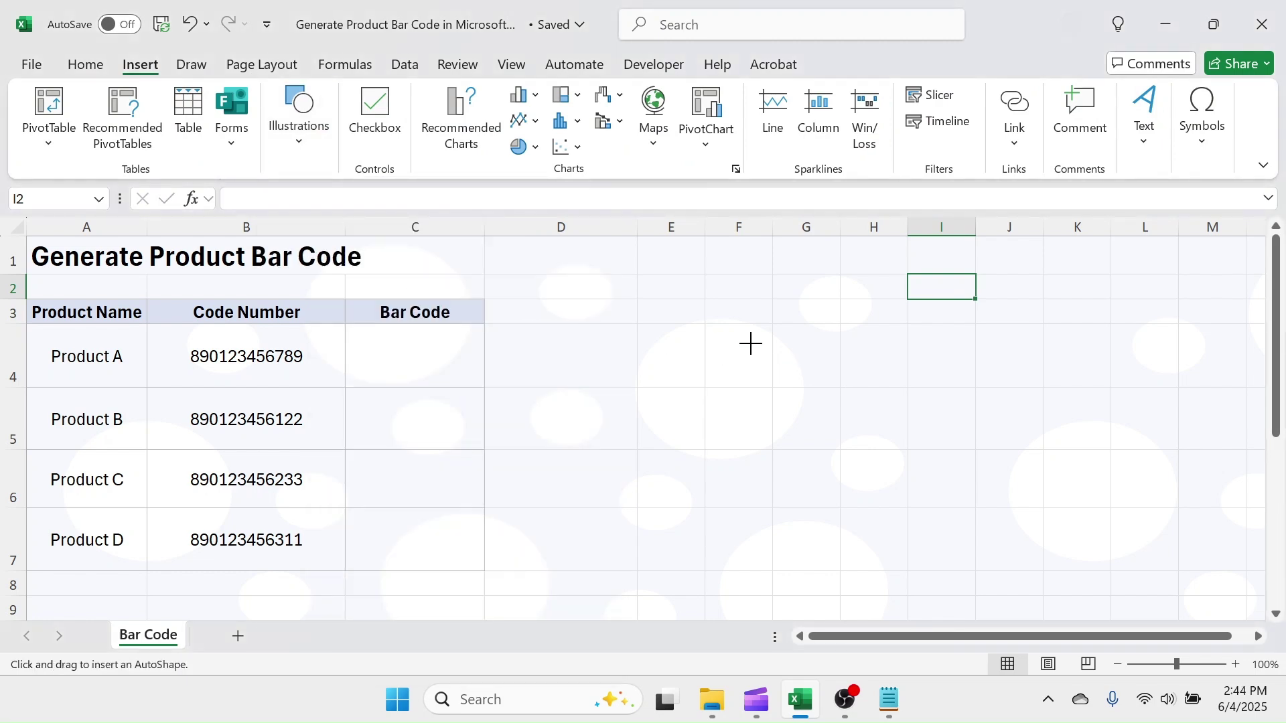
{"action": "left_click_drag", "start_coordinate": [750, 343], "coordinate": [903, 382]}
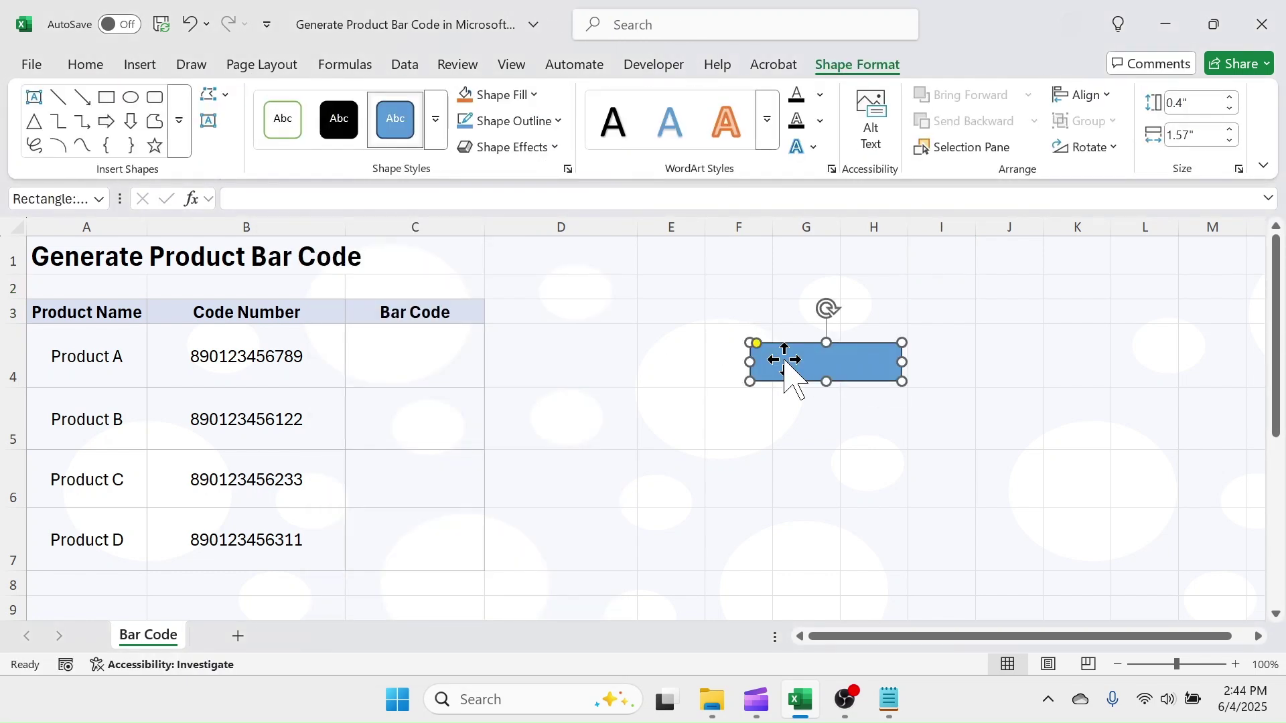
Label the rectangle 'Generate Bar Code' and move it up near cell D1.
{"action": "left_click", "coordinate": [787, 373]}
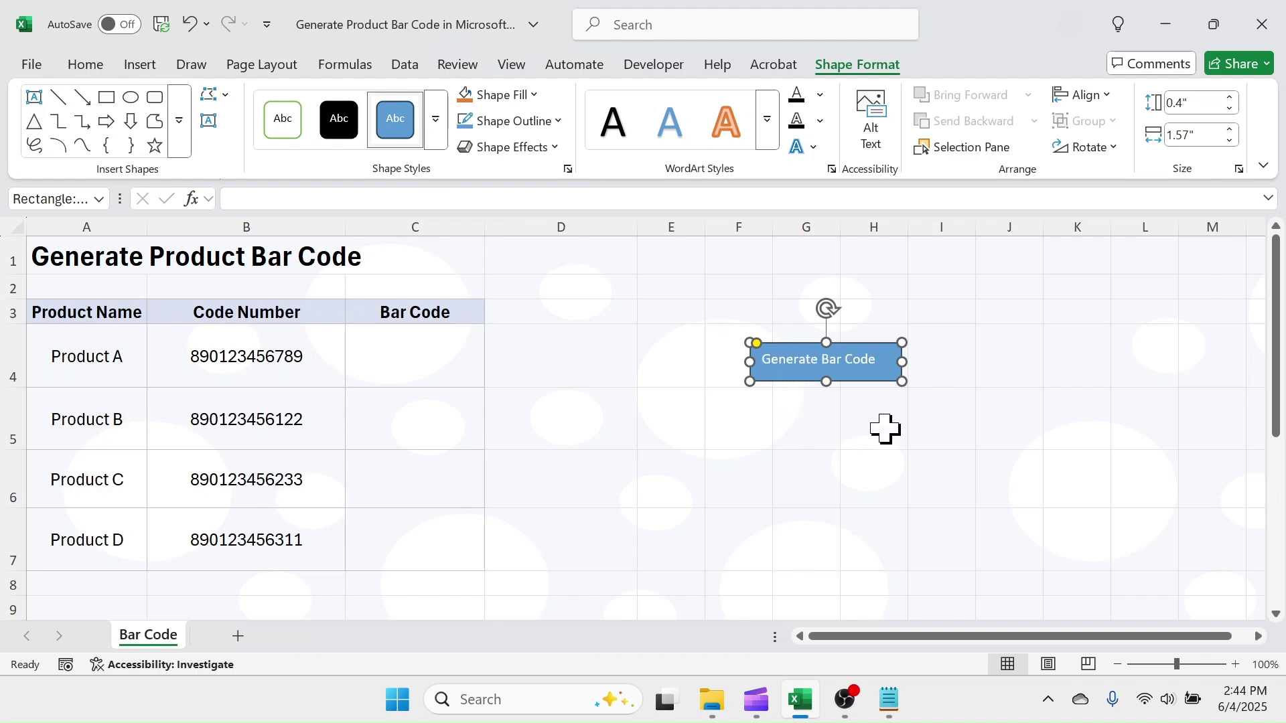
{"action": "left_click_drag", "start_coordinate": [893, 364], "coordinate": [569, 255]}
{"action": "left_click", "coordinate": [703, 379]}
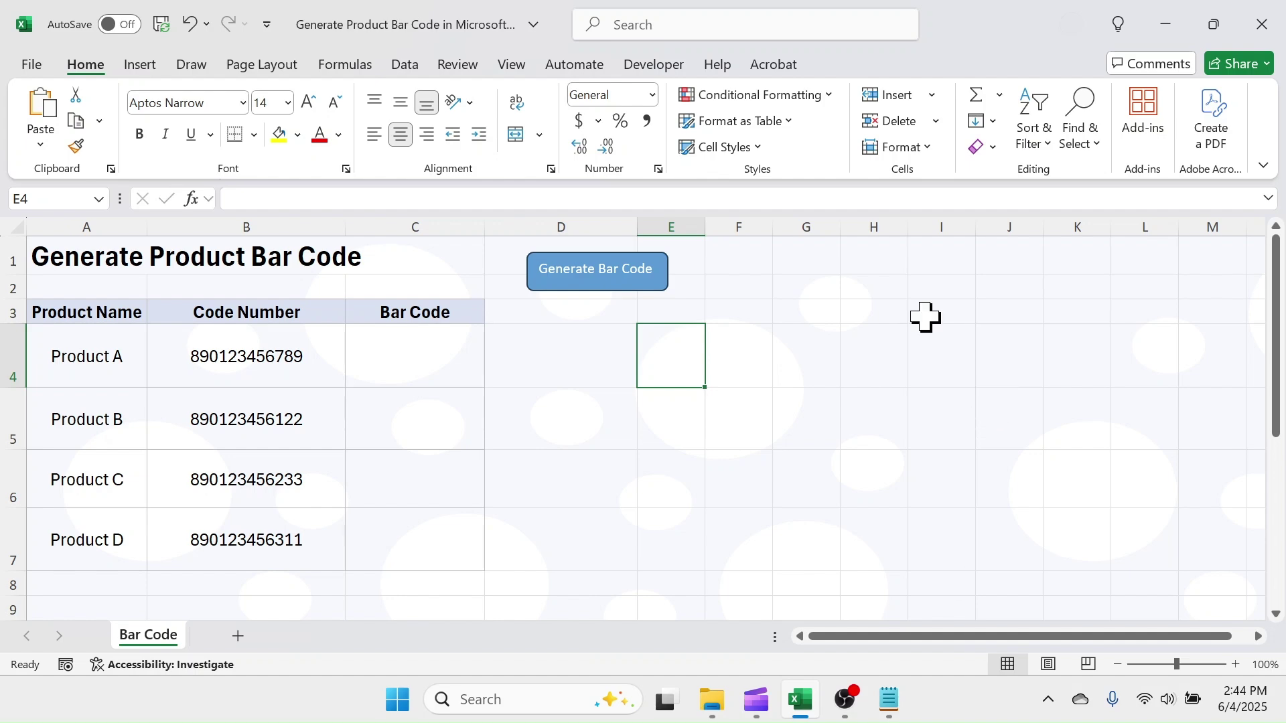
Copy all of the GenerateBarCode macro code from the Bar Code Script notes.
{"action": "left_click", "coordinate": [891, 700]}
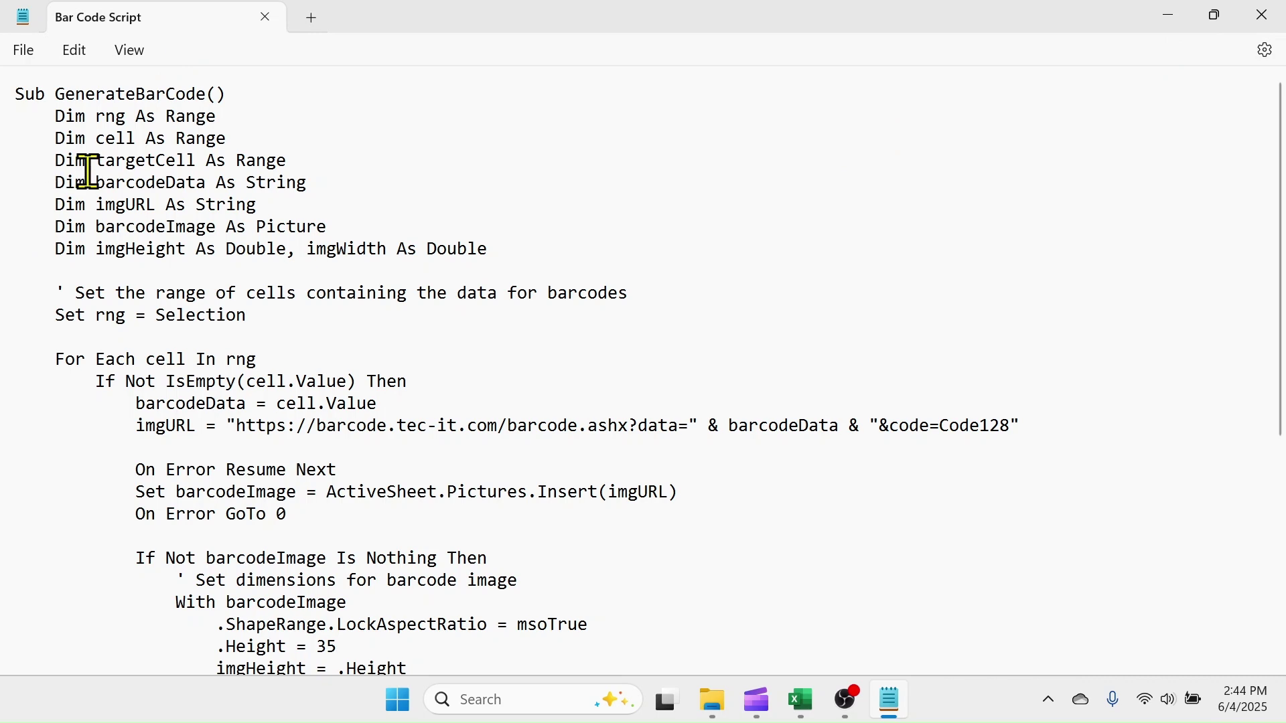
{"action": "scroll", "coordinate": [1280, 262], "scroll_direction": "down", "scroll_amount": 2}
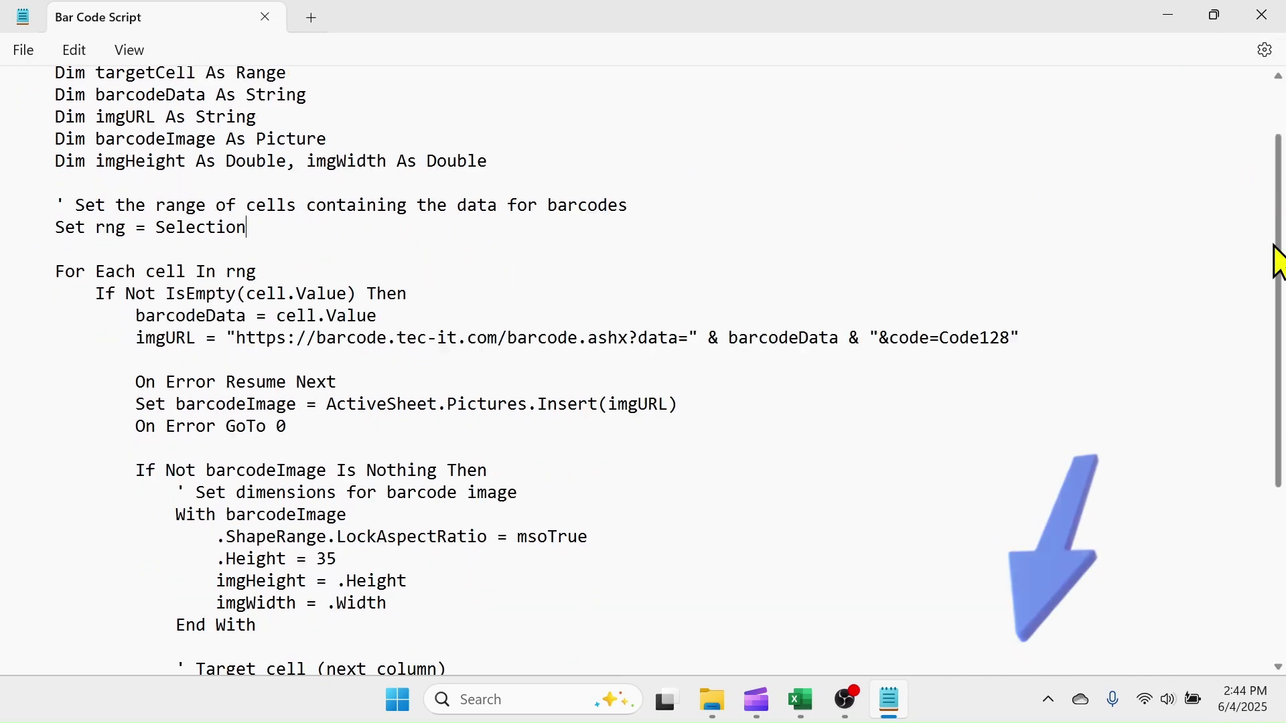
{"action": "left_click_drag", "start_coordinate": [1280, 261], "coordinate": [1279, 201]}
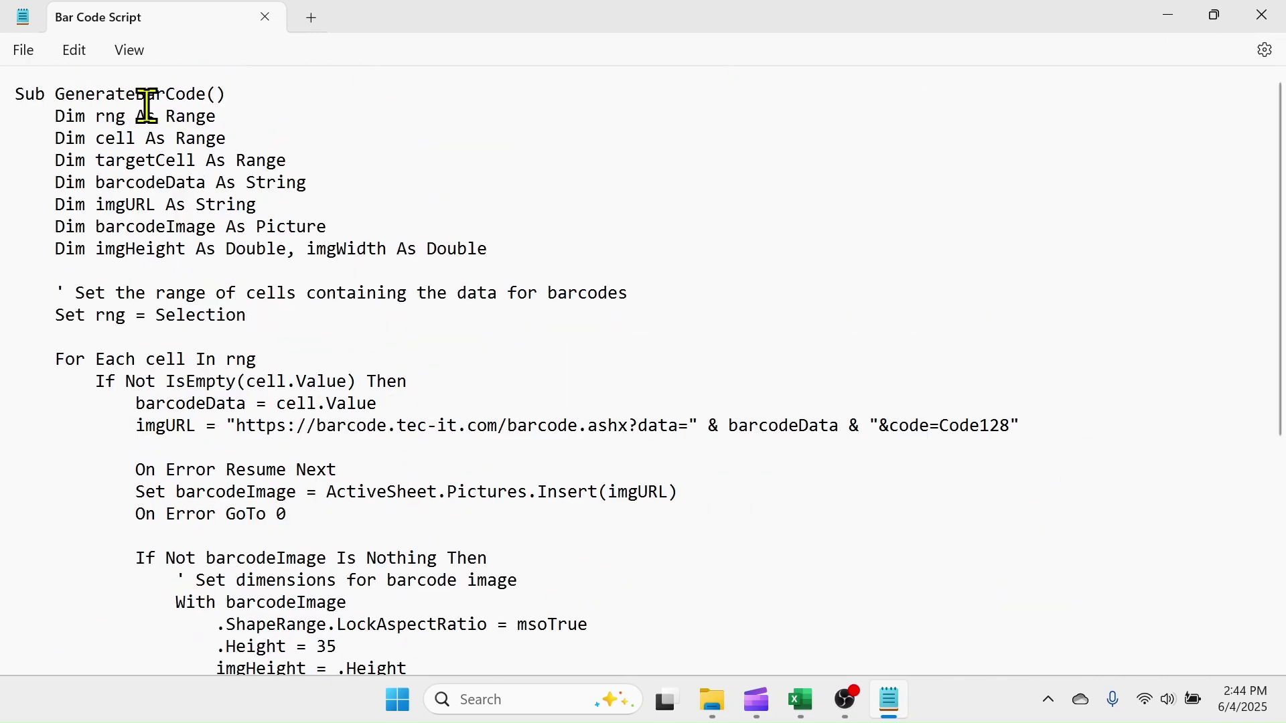
{"action": "left_click_drag", "start_coordinate": [14, 91], "coordinate": [333, 706]}
{"action": "right_click", "coordinate": [290, 402]}
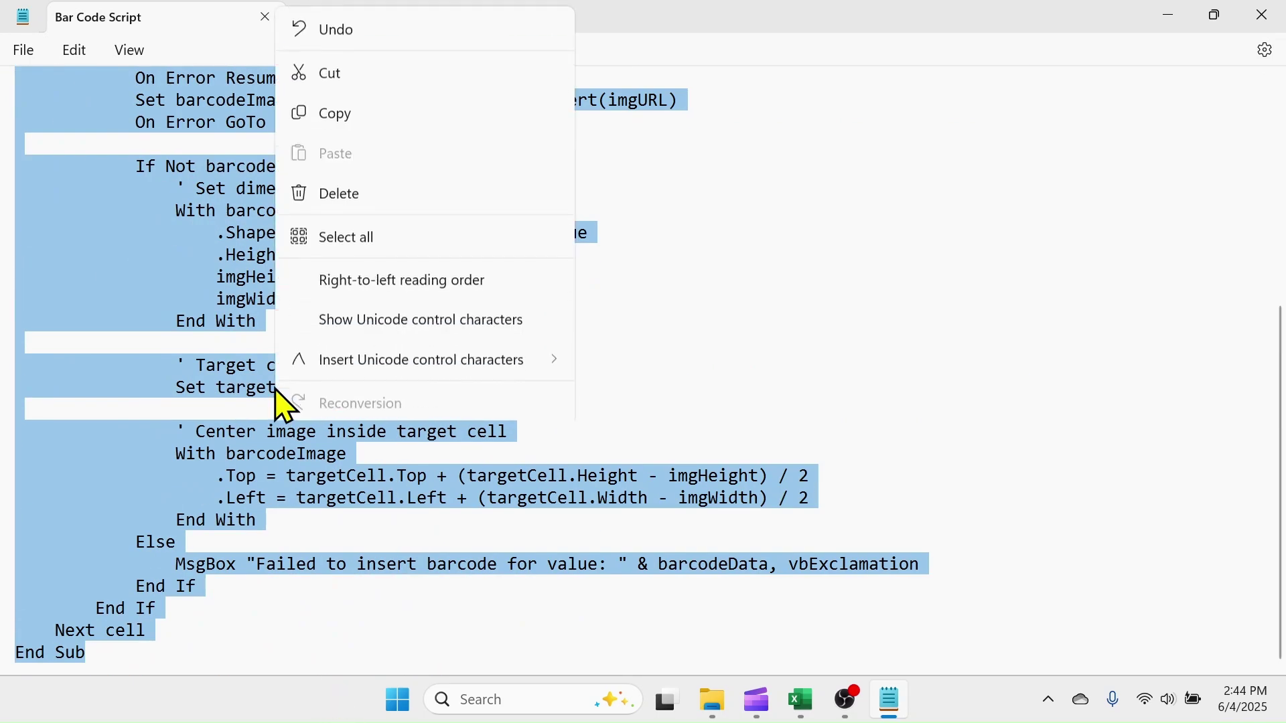
{"action": "left_click", "coordinate": [348, 106]}
Paste the copied GenerateBarCode code into a new Module1 in the VBA editor.
{"action": "left_click", "coordinate": [1168, 15]}
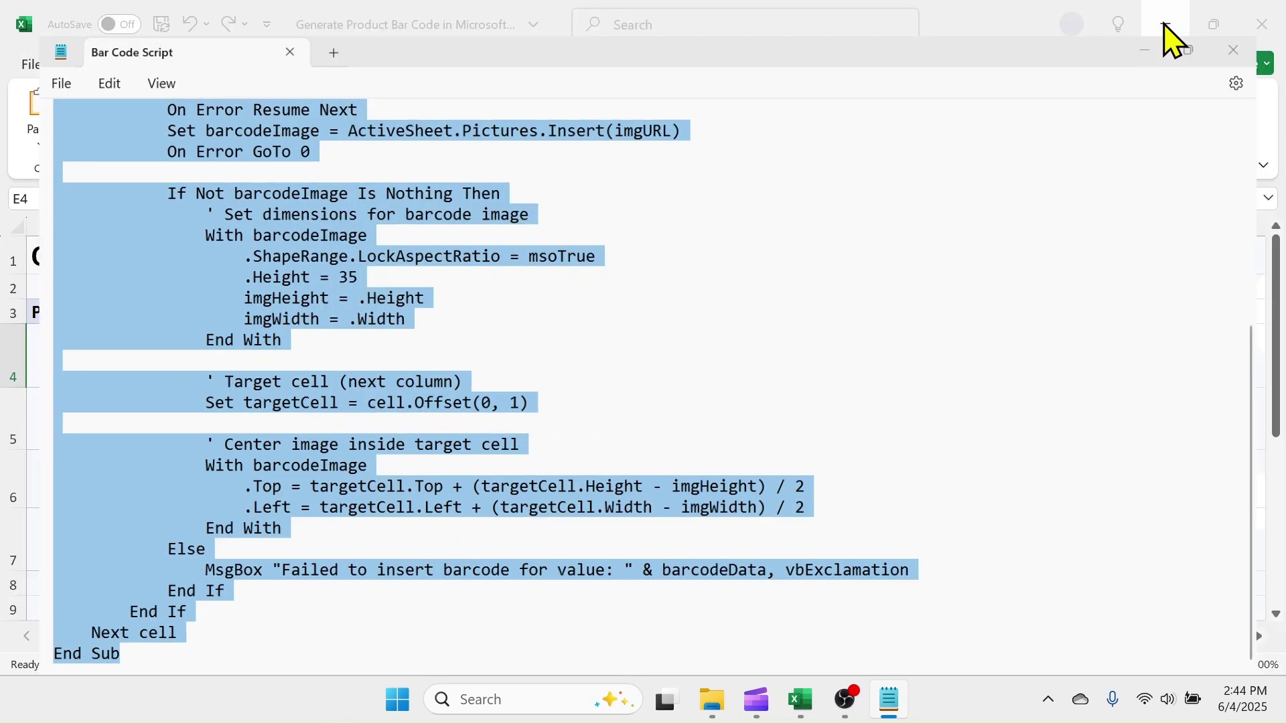
{"action": "left_click", "coordinate": [660, 67]}
{"action": "left_click", "coordinate": [42, 128]}
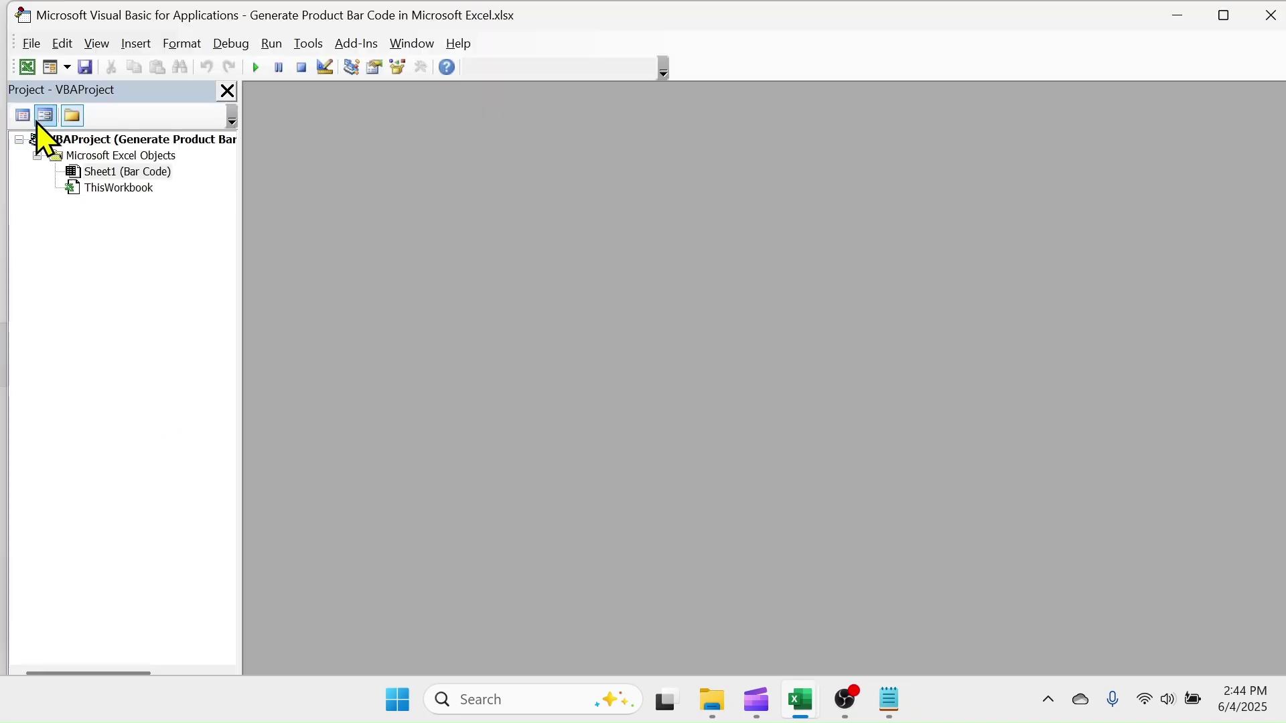
{"action": "left_click", "coordinate": [137, 44]}
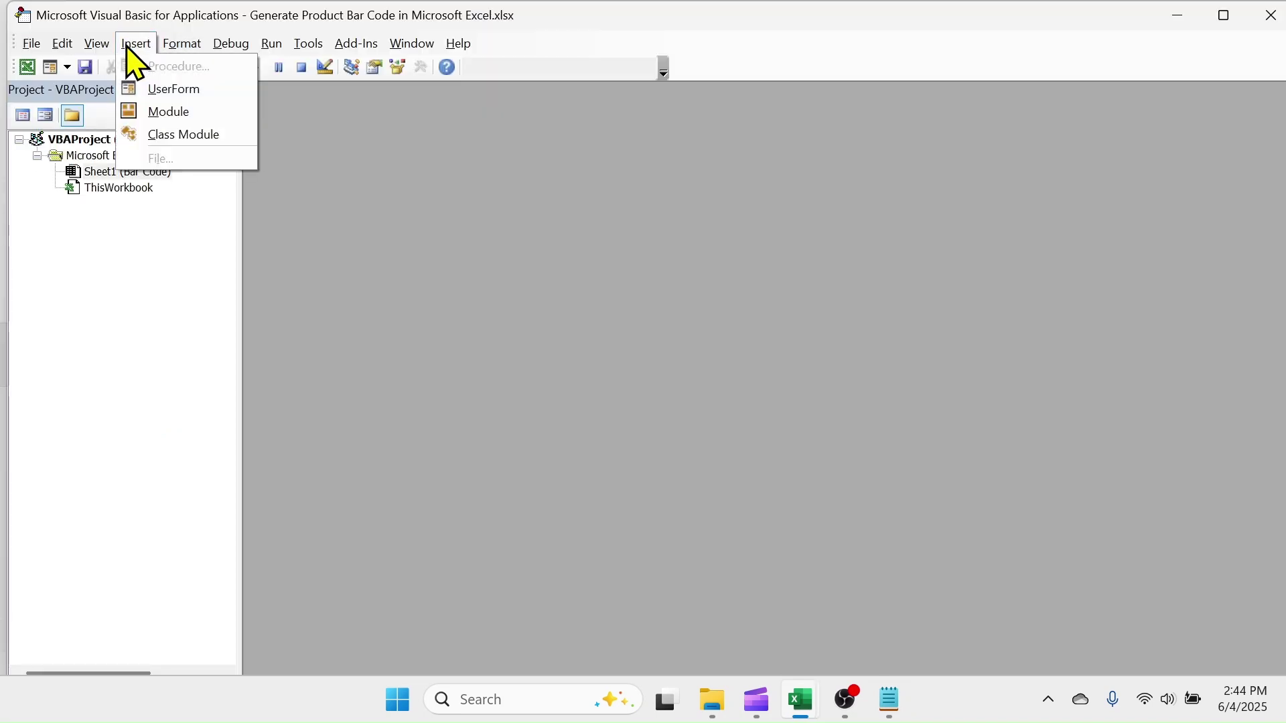
{"action": "left_click", "coordinate": [167, 112]}
{"action": "right_click", "coordinate": [337, 167]}
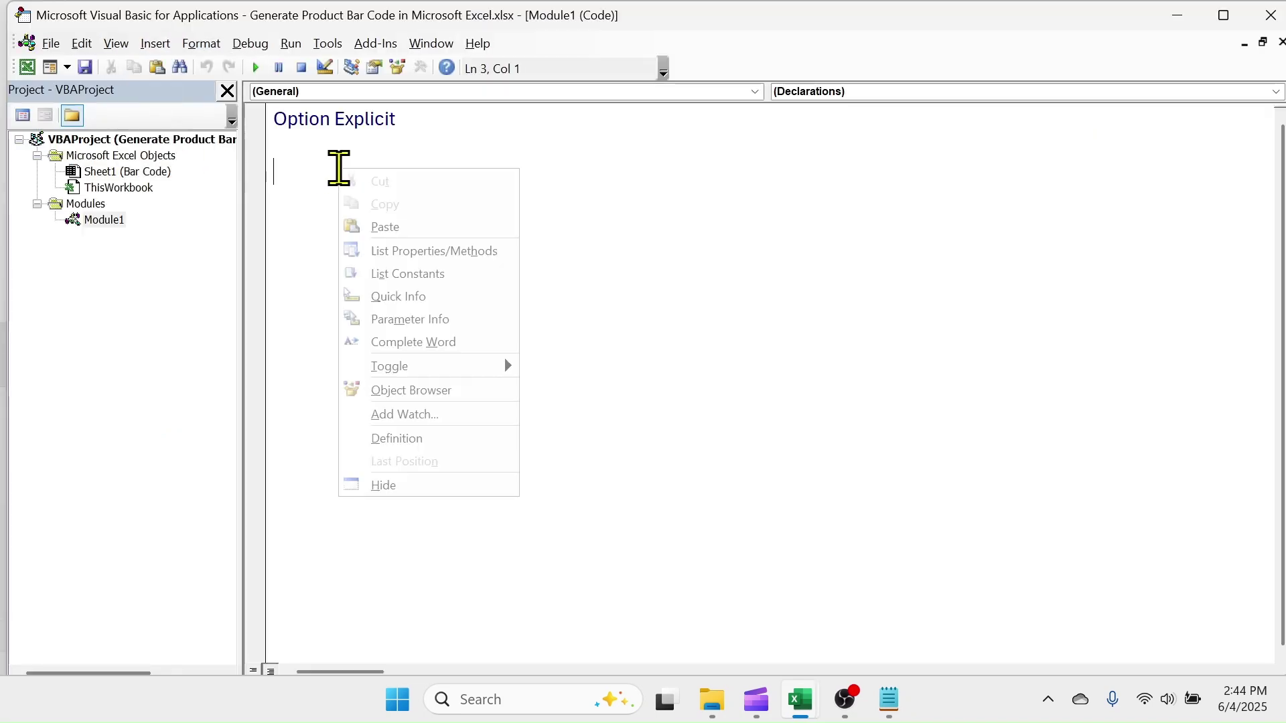
{"action": "left_click", "coordinate": [385, 227]}
{"action": "scroll", "coordinate": [488, 405], "scroll_direction": "up", "scroll_amount": 4}
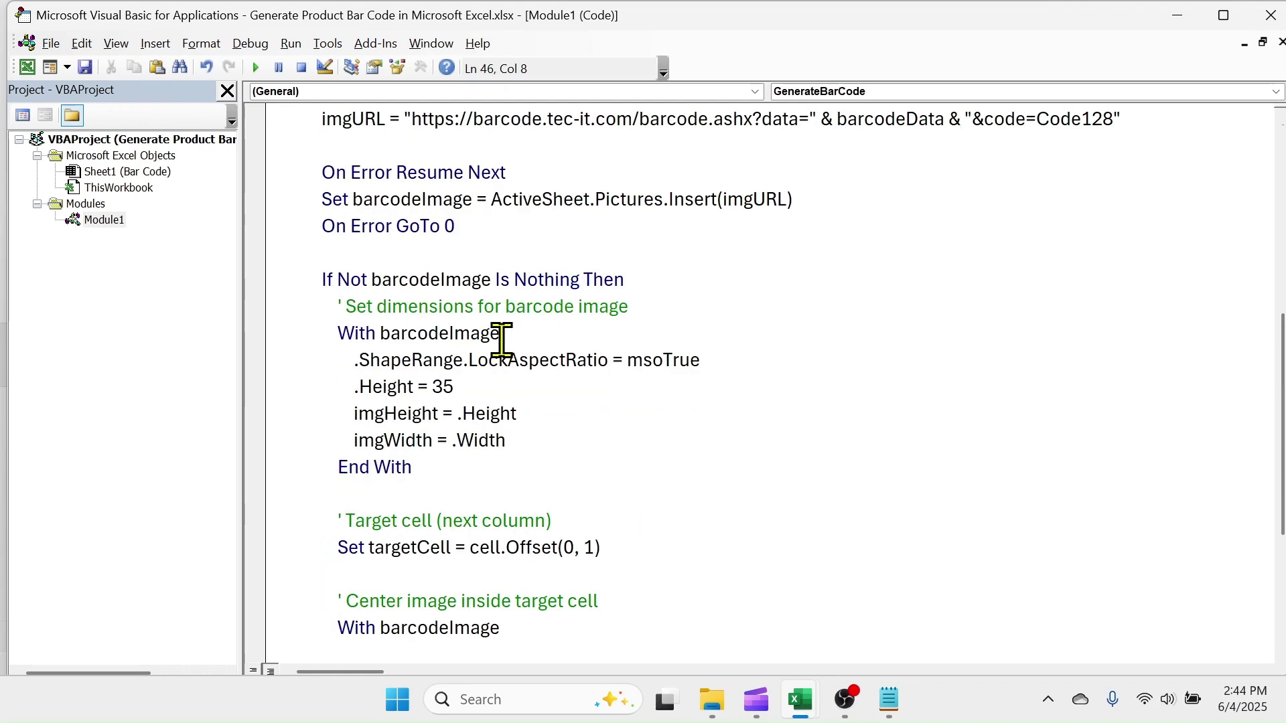
Back in Excel, assign GenerateBarCode to the 'Generate Bar Code' shape via Assign Macro.
{"action": "left_click", "coordinate": [1271, 15]}
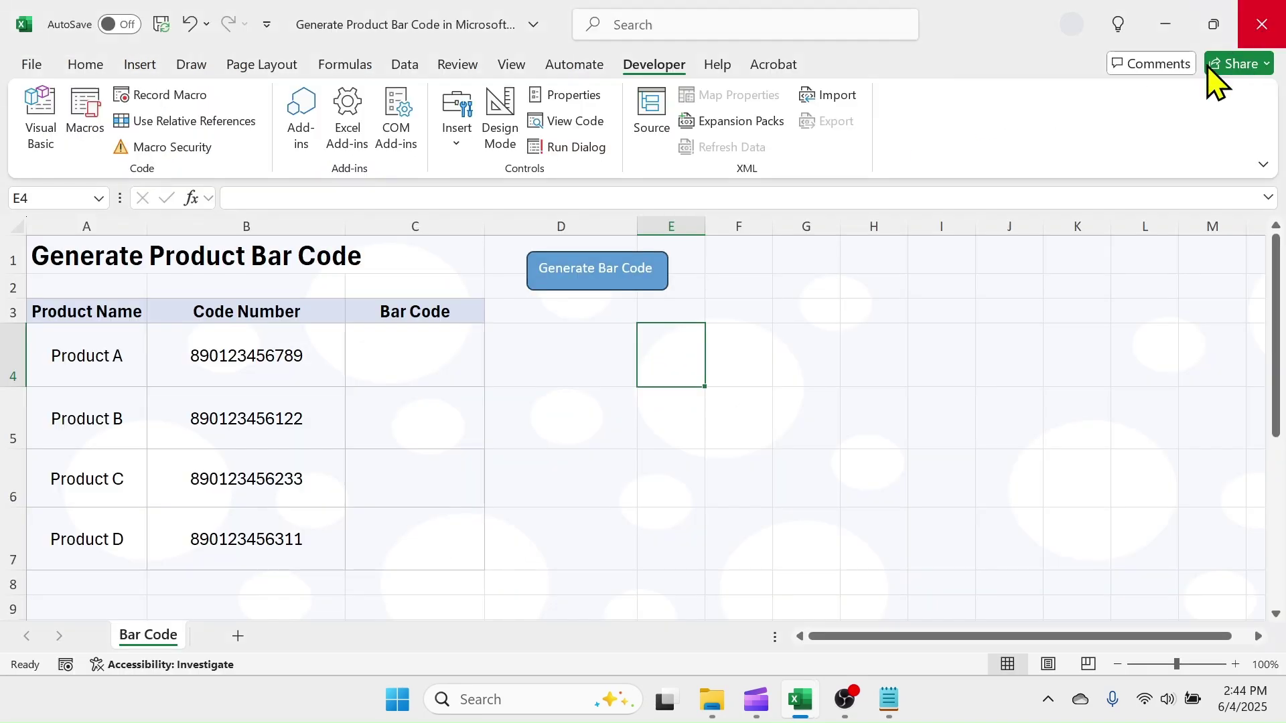
{"action": "right_click", "coordinate": [611, 267]}
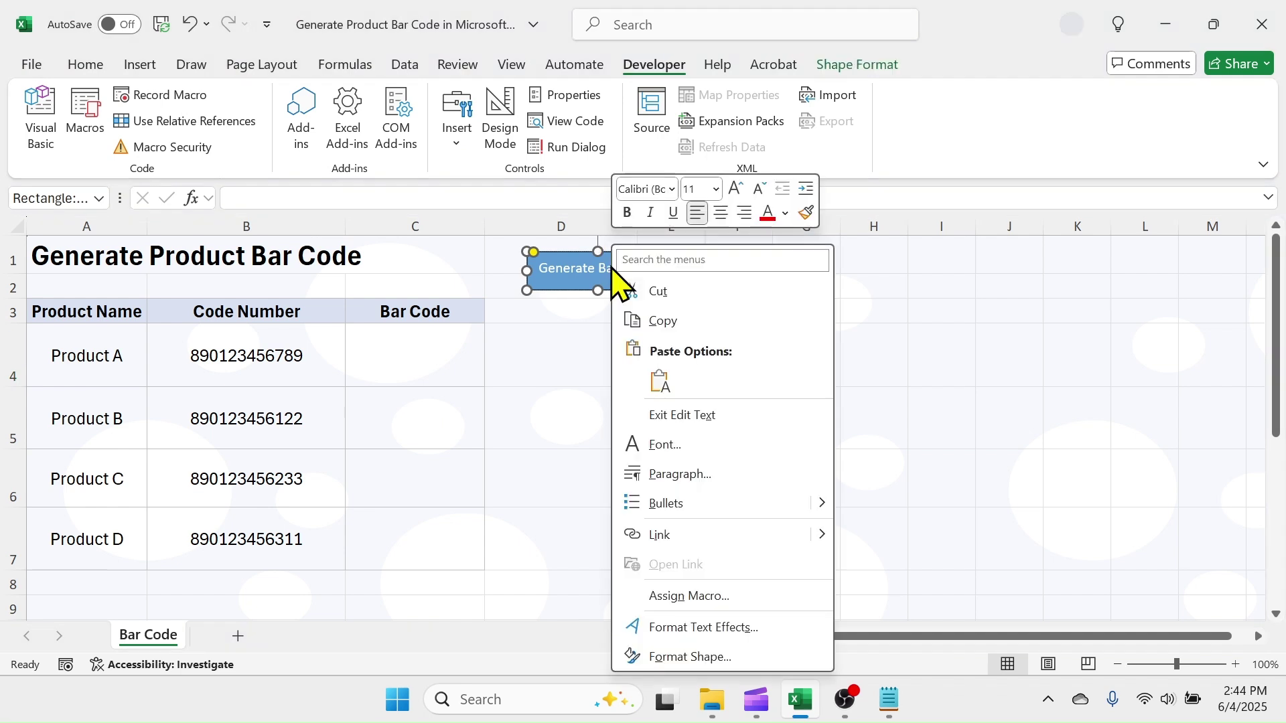
{"action": "left_click", "coordinate": [698, 597]}
{"action": "left_click", "coordinate": [546, 370]}
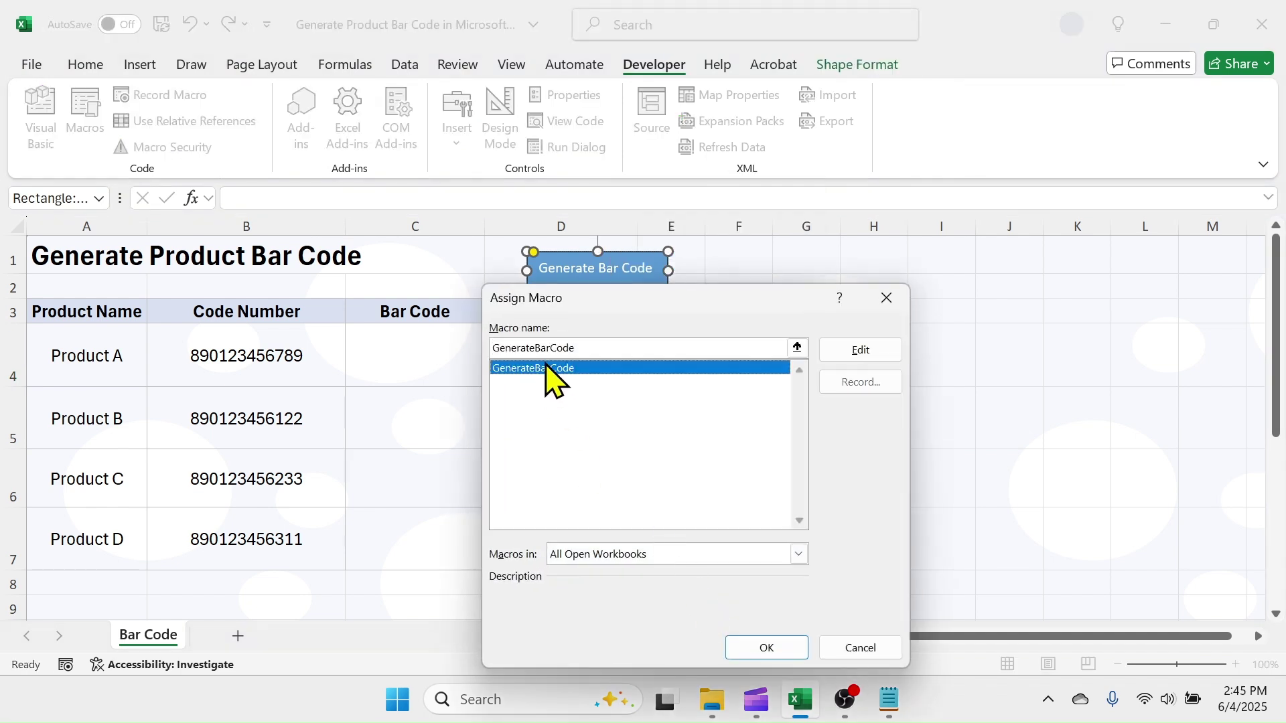
{"action": "left_click", "coordinate": [768, 649]}
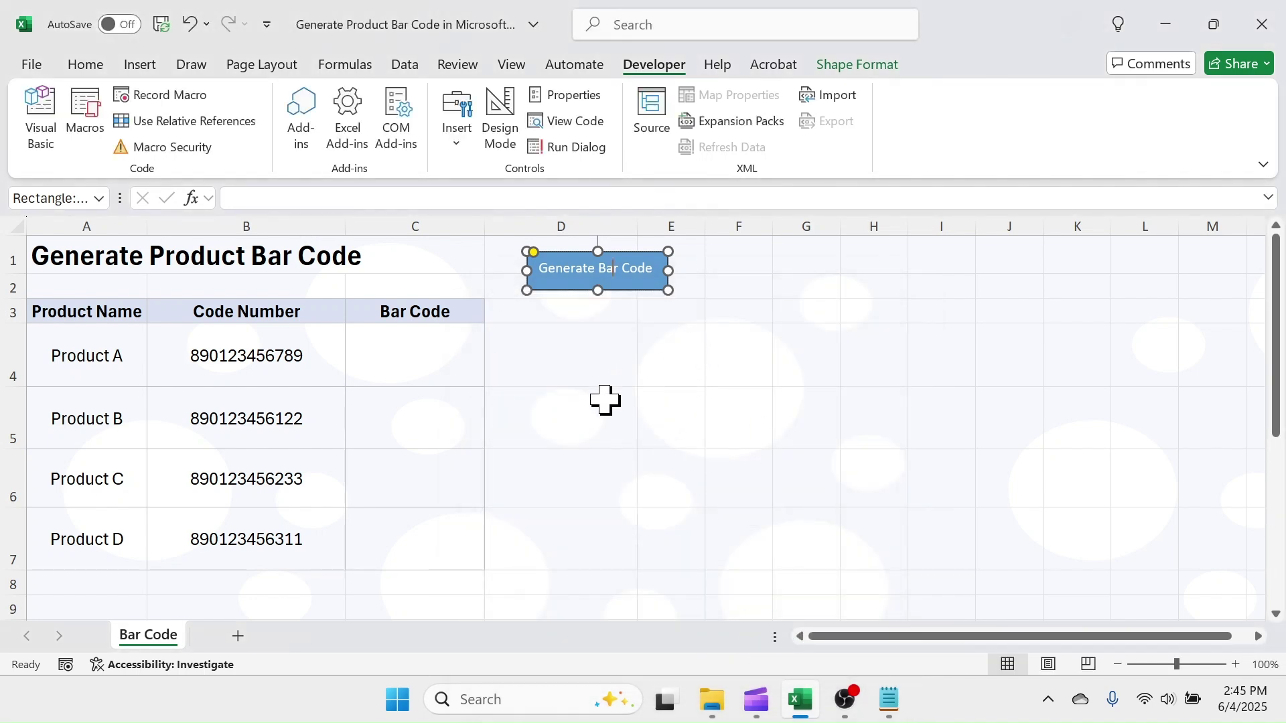
Generate barcodes for codes B4:B7 and check each of the four barcode images.
{"action": "left_click", "coordinate": [620, 352]}
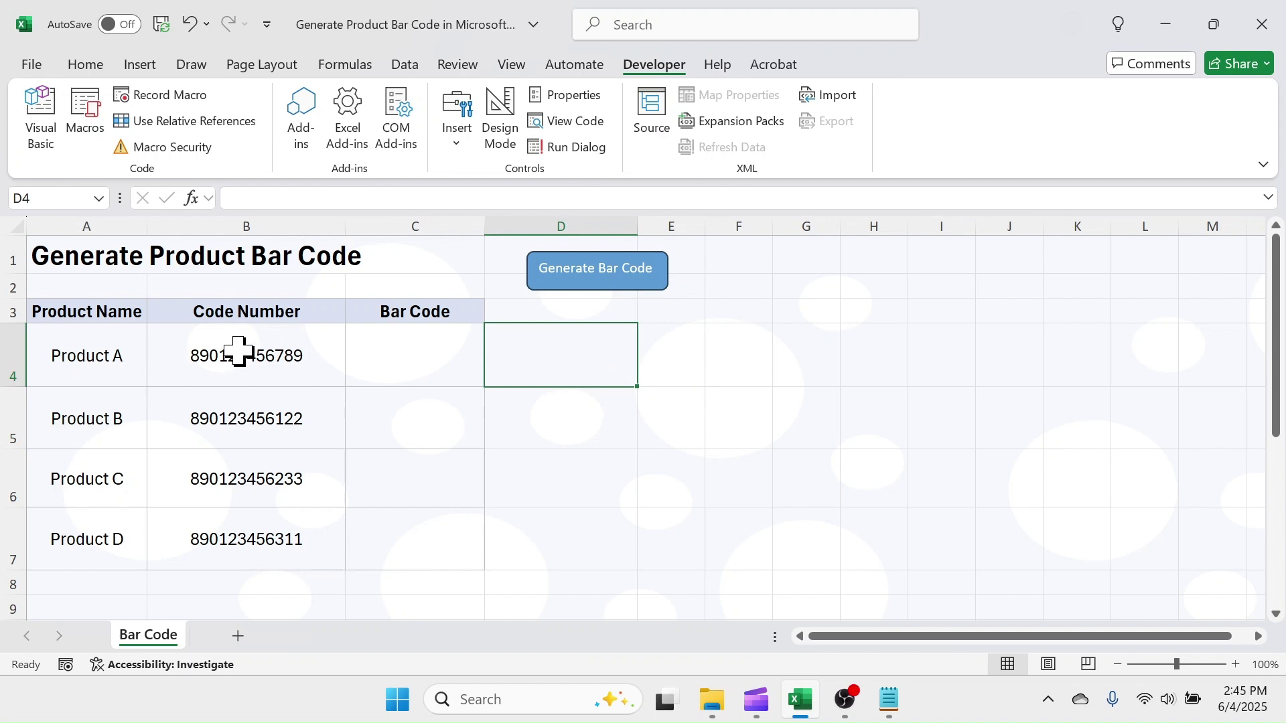
{"action": "left_click_drag", "start_coordinate": [271, 345], "coordinate": [259, 543]}
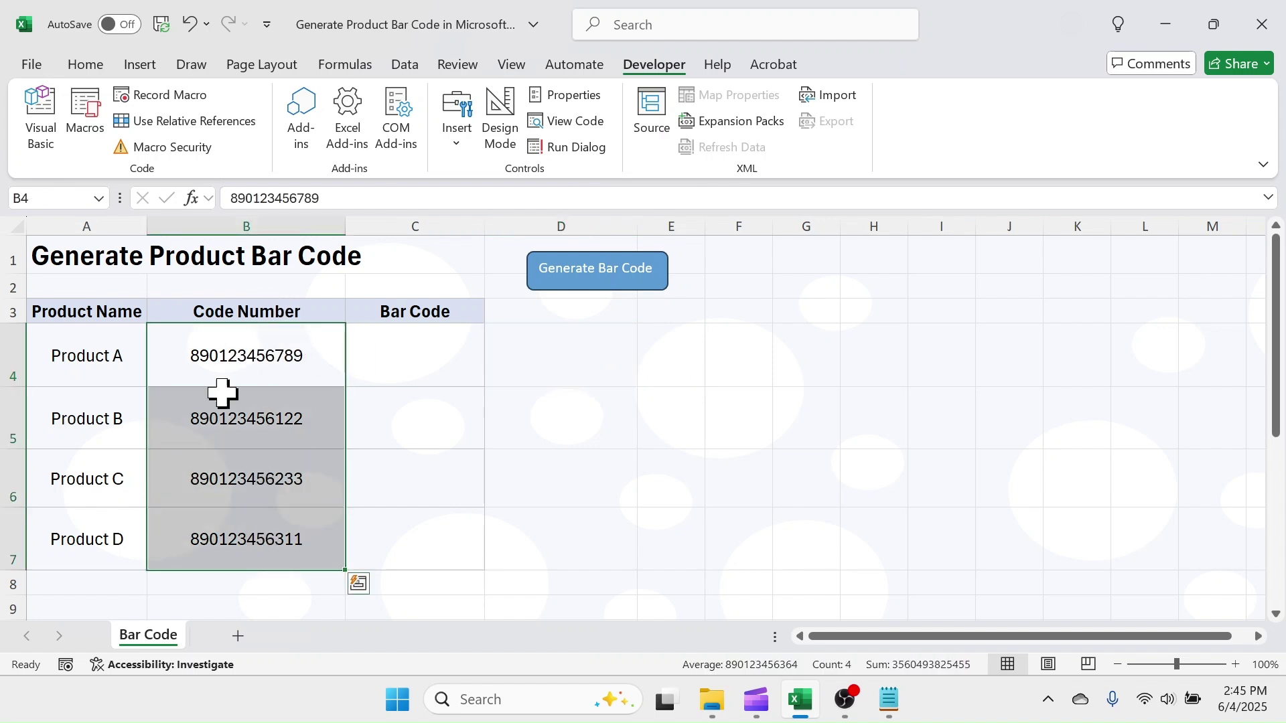
{"action": "left_click", "coordinate": [593, 278]}
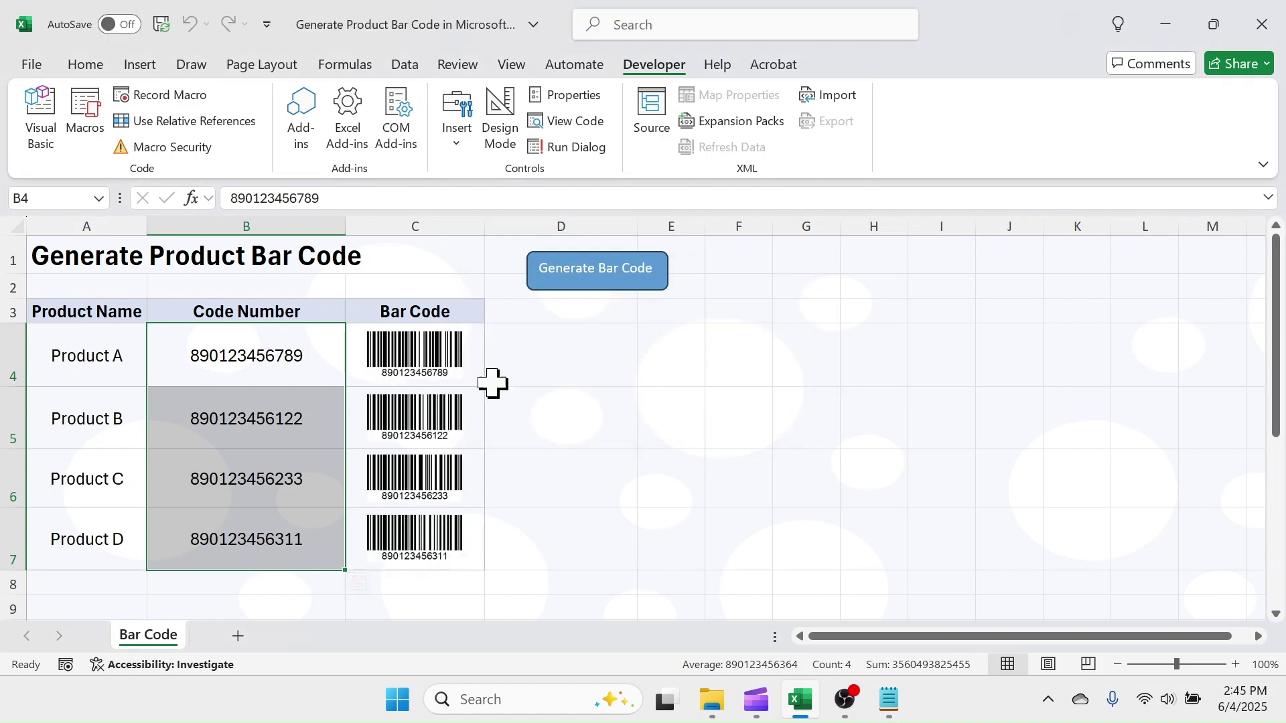
{"action": "left_click", "coordinate": [517, 346]}
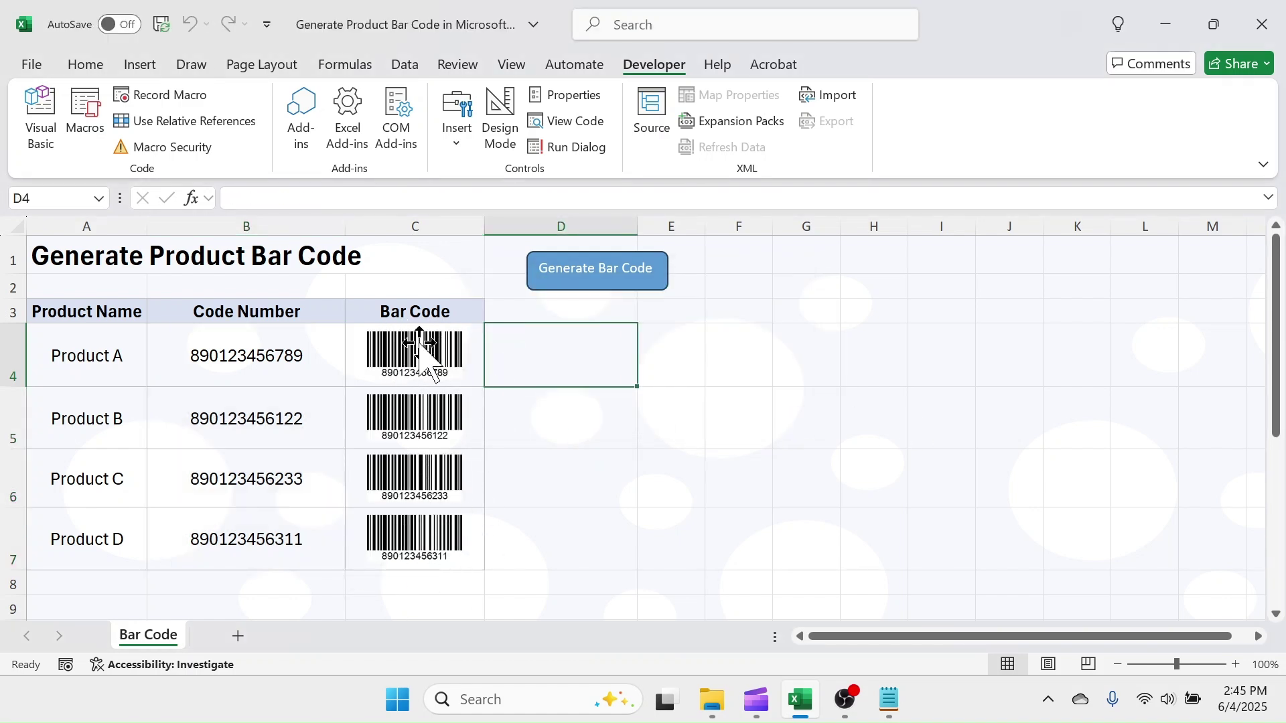
{"action": "left_click", "coordinate": [425, 335]}
{"action": "left_click", "coordinate": [402, 435]}
{"action": "left_click", "coordinate": [417, 493]}
{"action": "left_click", "coordinate": [425, 539]}
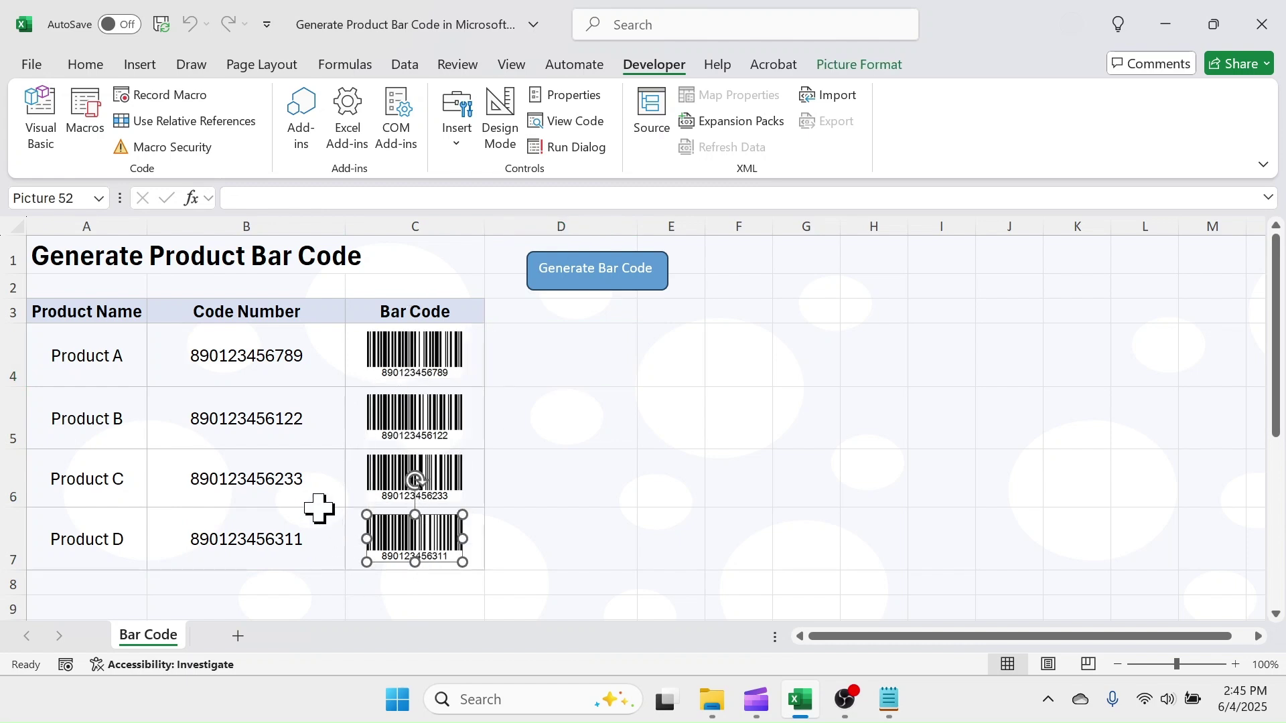
{"action": "left_click", "coordinate": [316, 496]}
{"action": "double_click", "coordinate": [316, 494]}
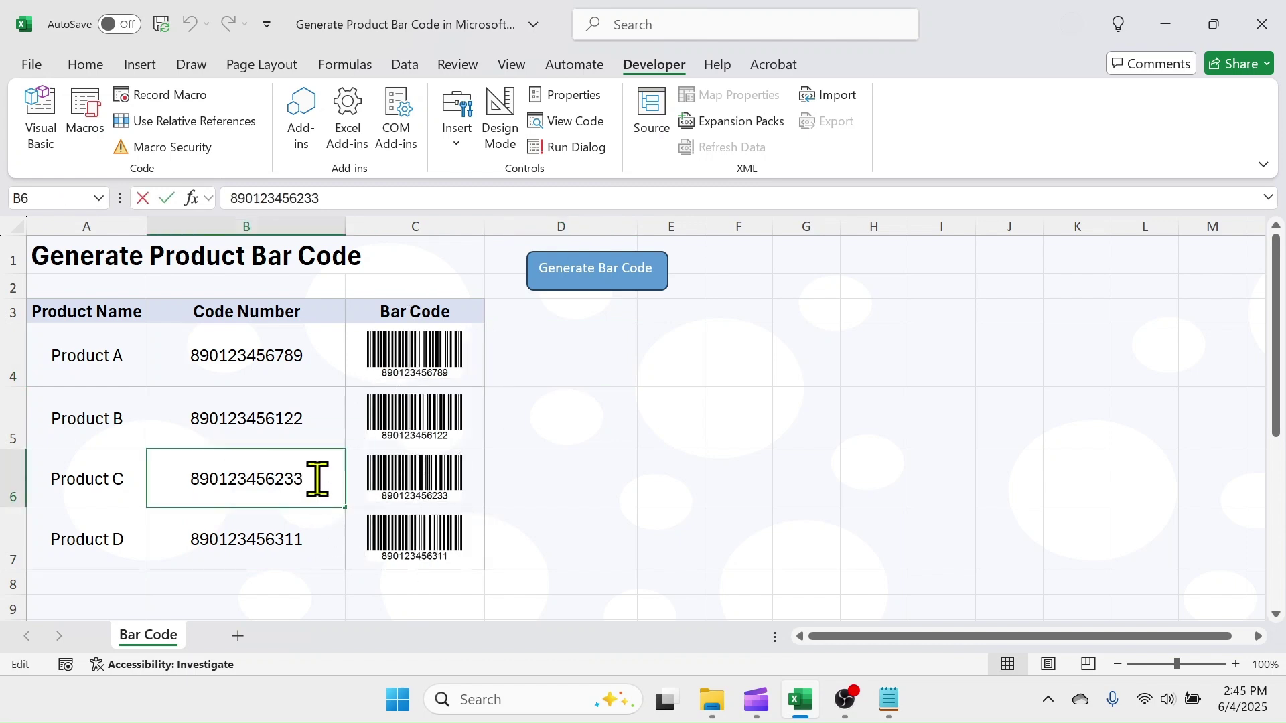
{"action": "key", "text": "BackSpace"}
{"action": "type", "text": "4"}
{"action": "left_click", "coordinate": [649, 486]}
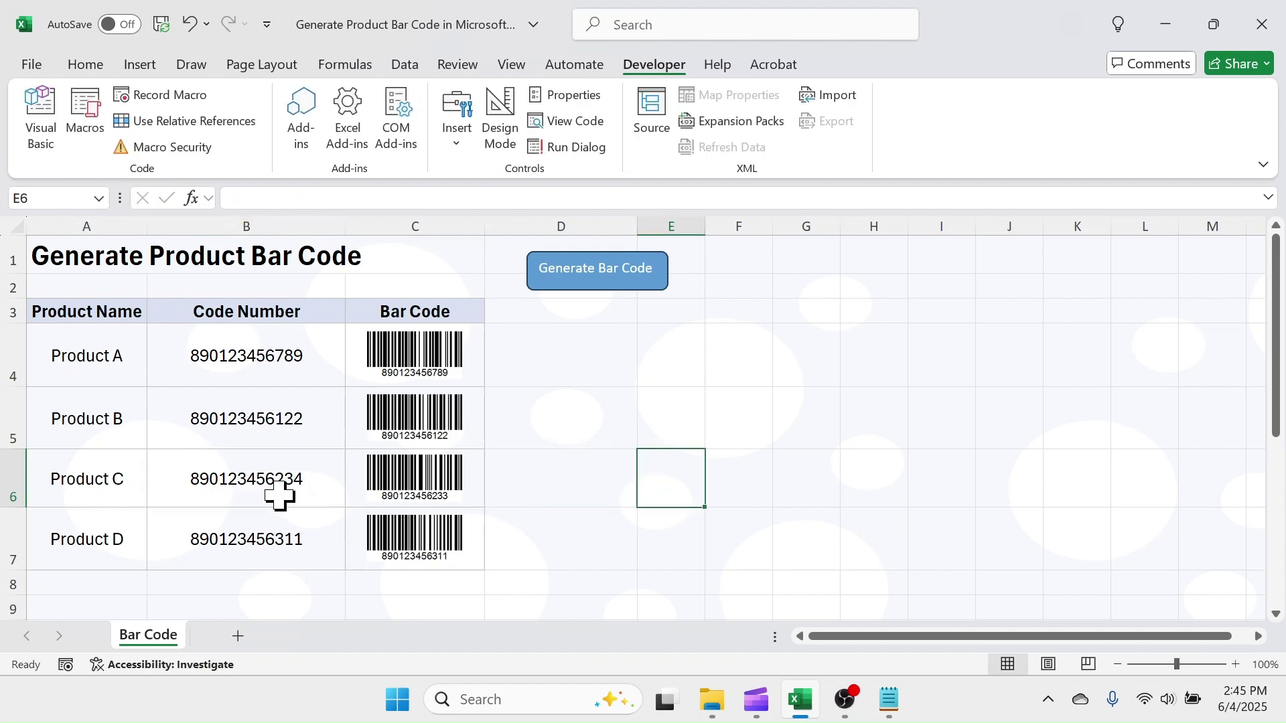
Delete Product C's outdated barcode and regenerate it from cell B6.
{"action": "left_click", "coordinate": [421, 485]}
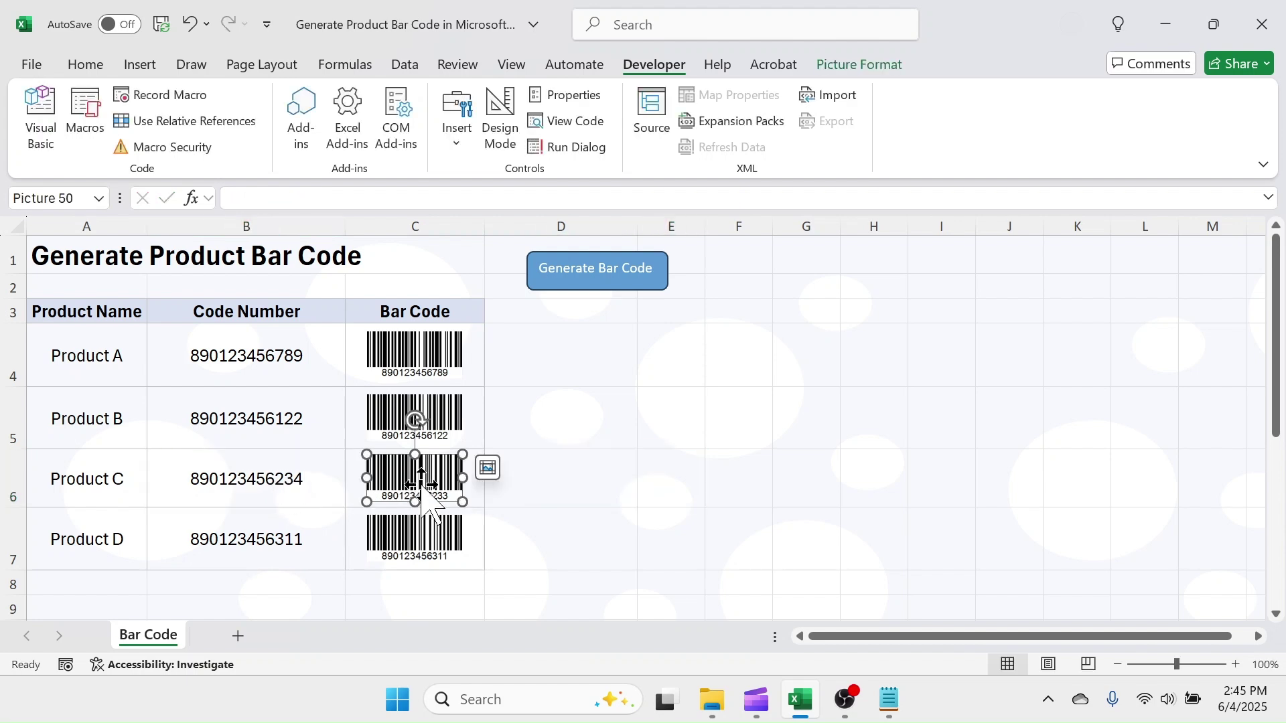
{"action": "key", "text": "Delete"}
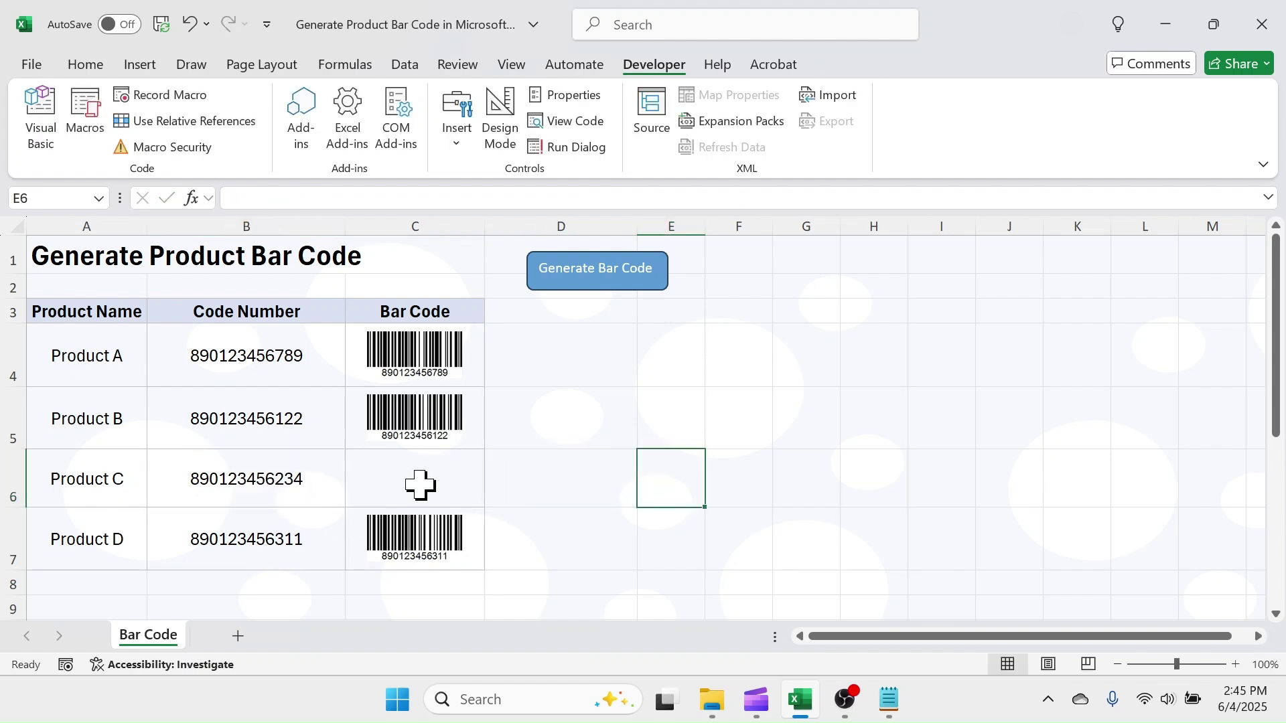
{"action": "left_click", "coordinate": [245, 477]}
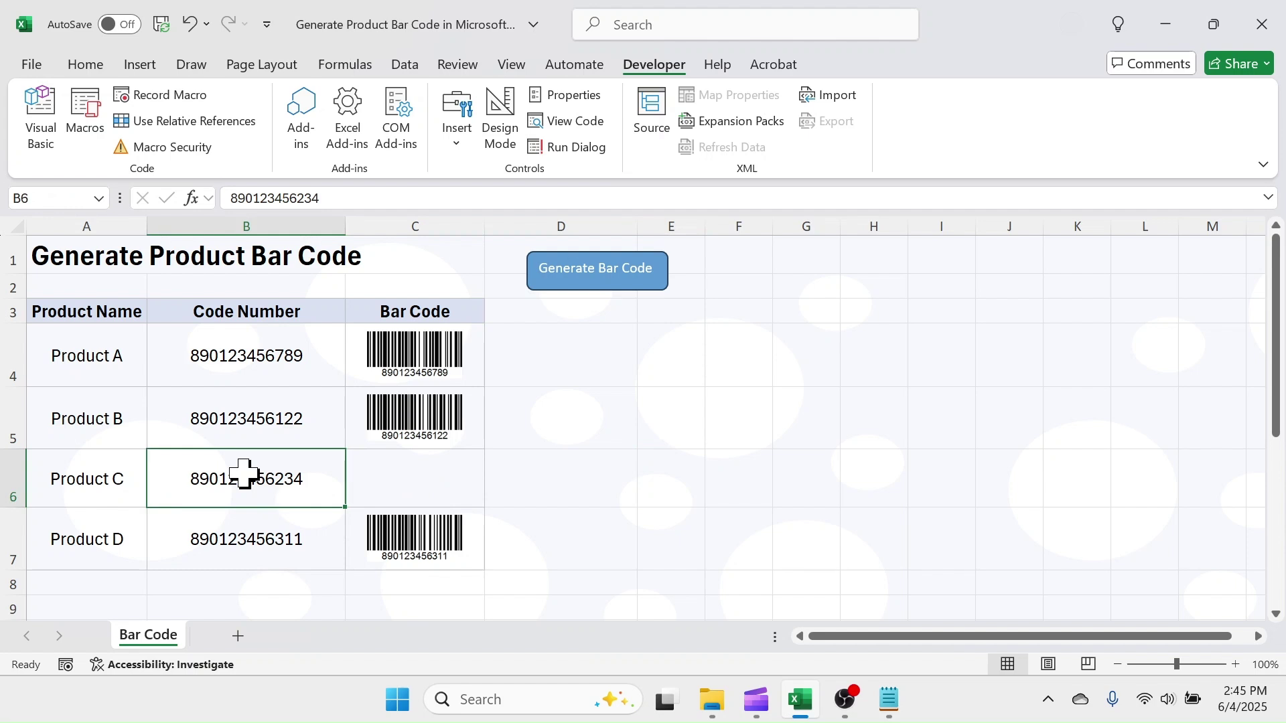
{"action": "left_click", "coordinate": [599, 276]}
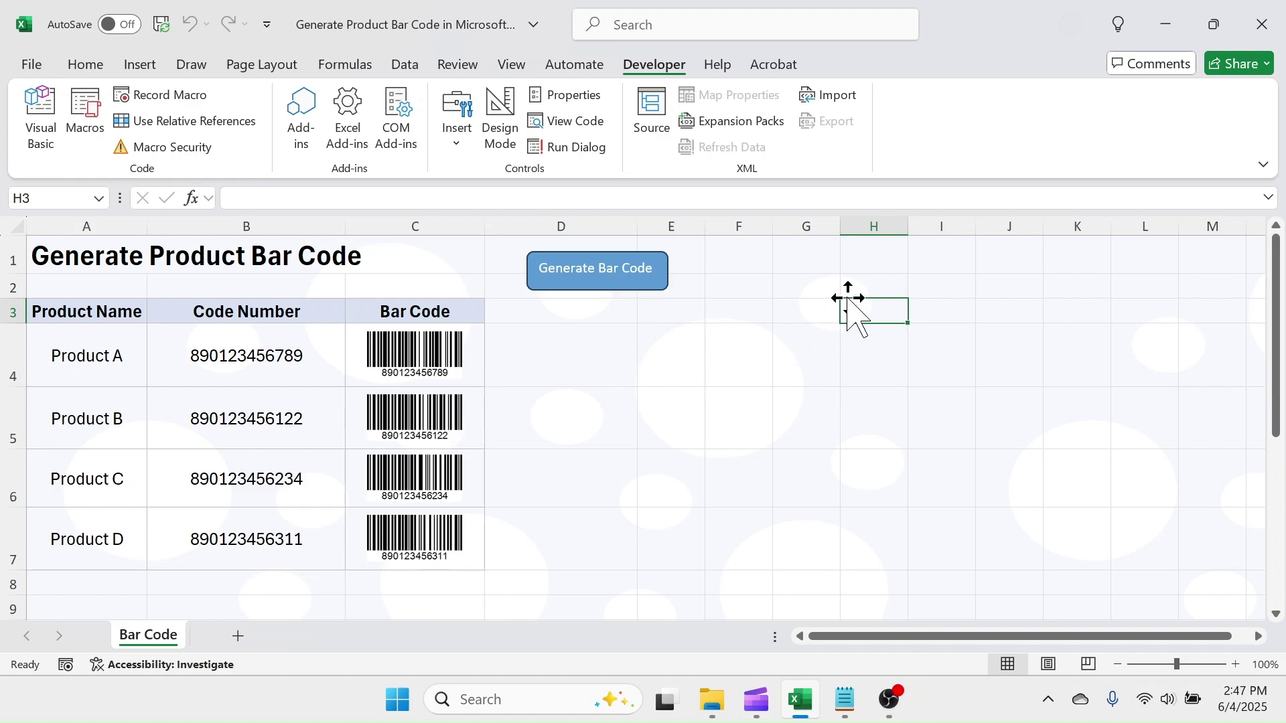
{"action": "left_click", "coordinate": [35, 65]}
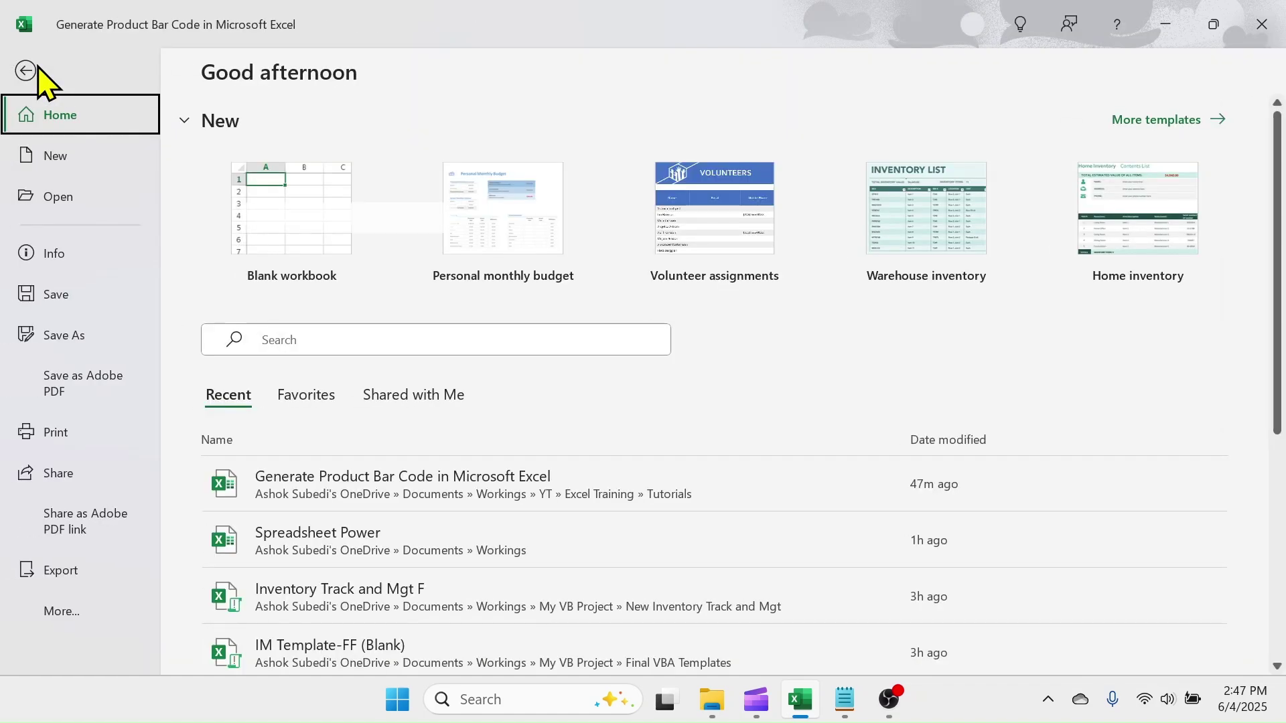
{"action": "left_click", "coordinate": [17, 337]}
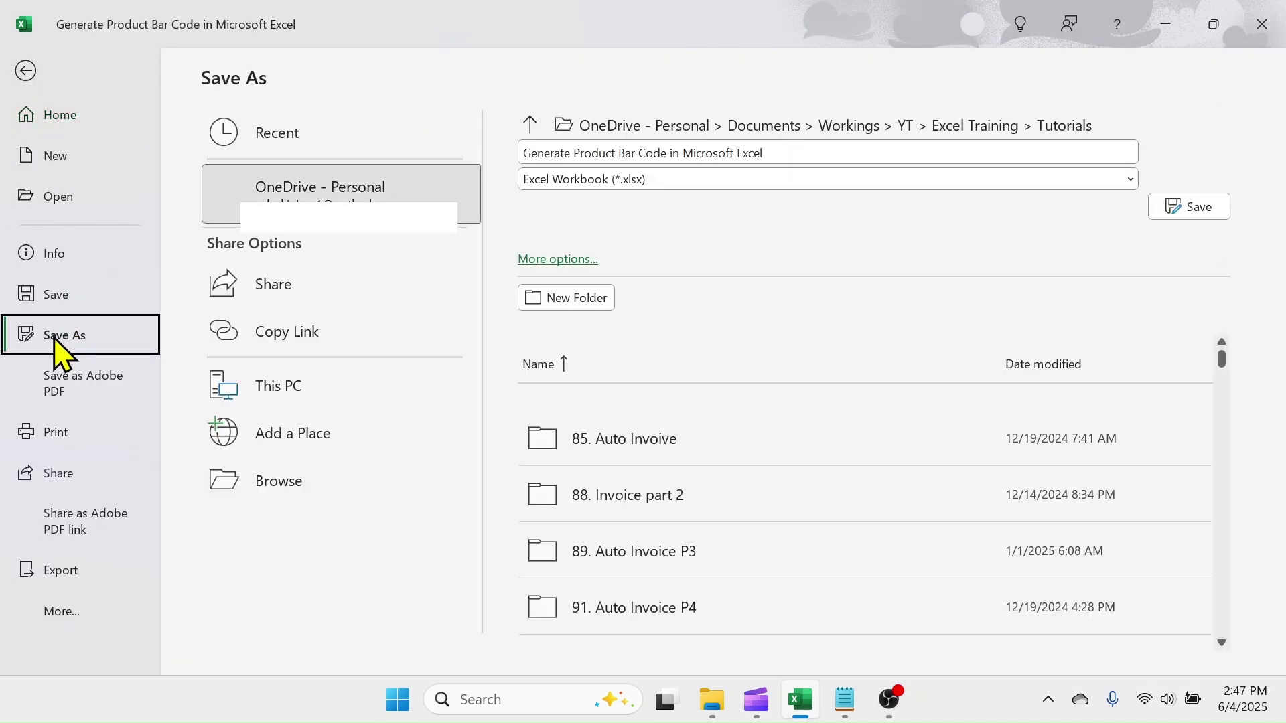
{"action": "left_click", "coordinate": [643, 181]}
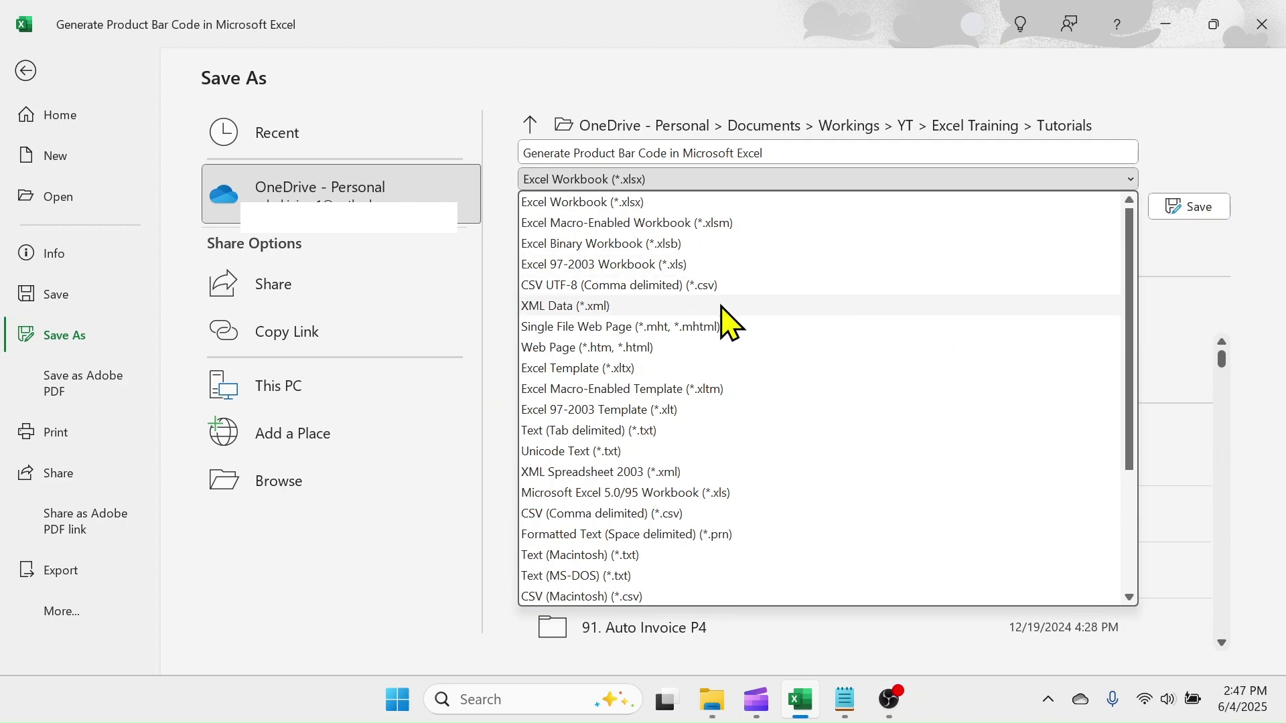
Remove Module1 in the VBA editor, declining the export, and return to Excel.
{"action": "left_click", "coordinate": [27, 71]}
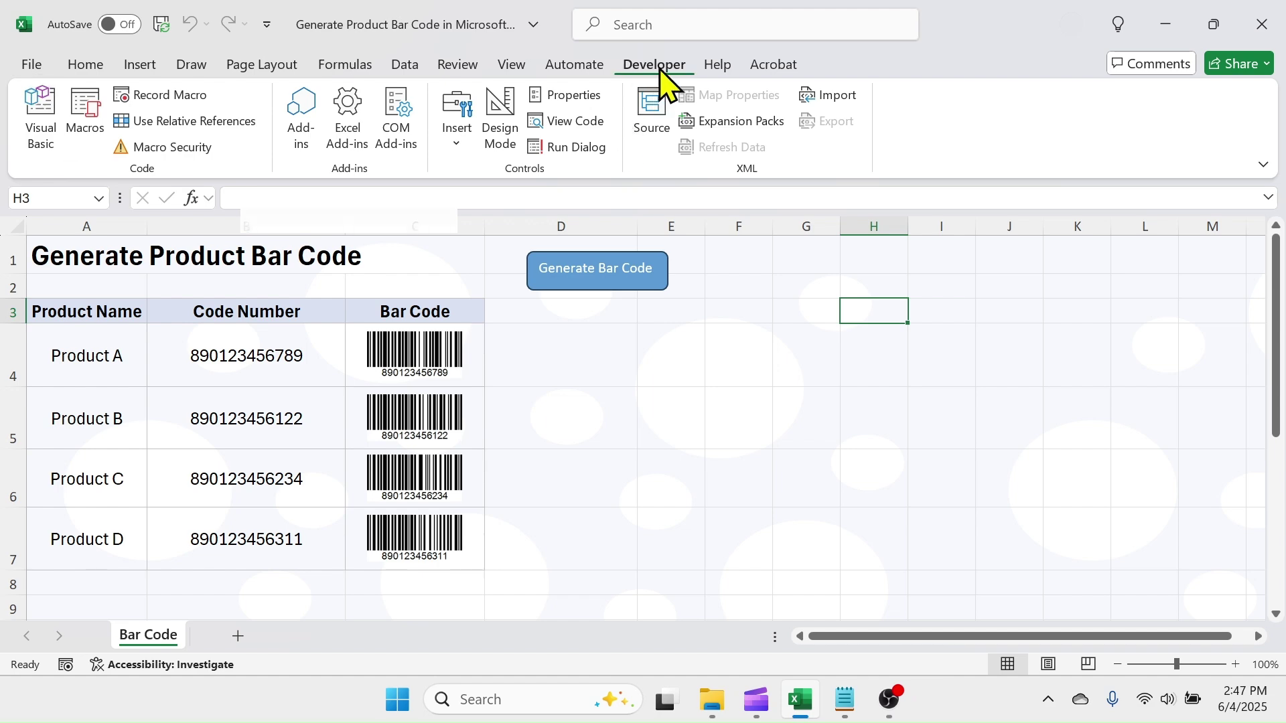
{"action": "left_click", "coordinate": [35, 127]}
{"action": "left_click", "coordinate": [103, 221]}
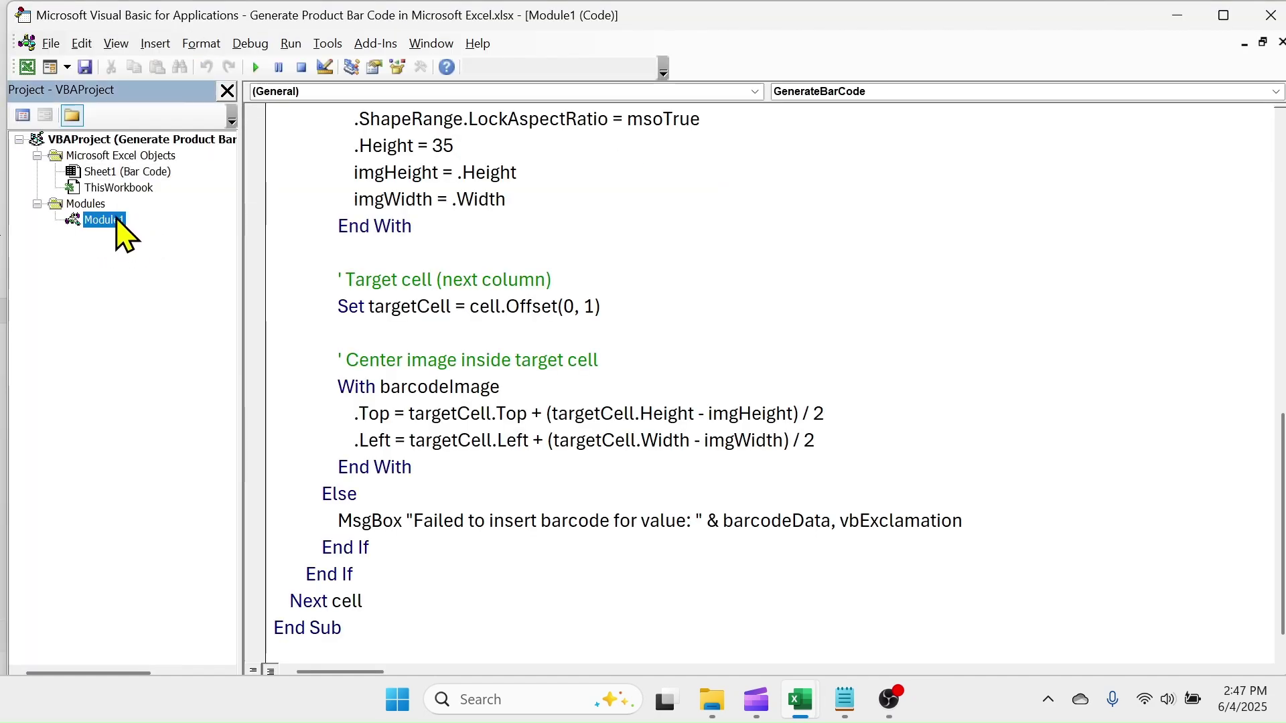
{"action": "right_click", "coordinate": [114, 221]}
{"action": "left_click", "coordinate": [187, 397]}
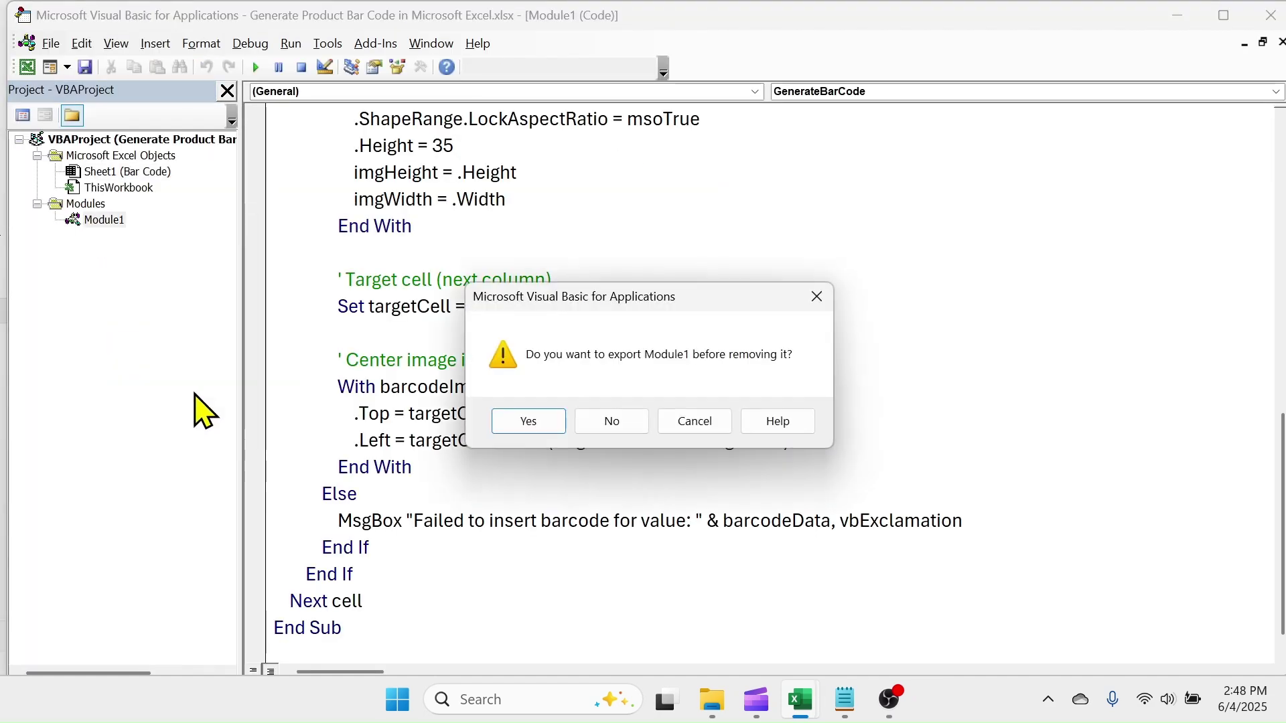
{"action": "left_click", "coordinate": [622, 422]}
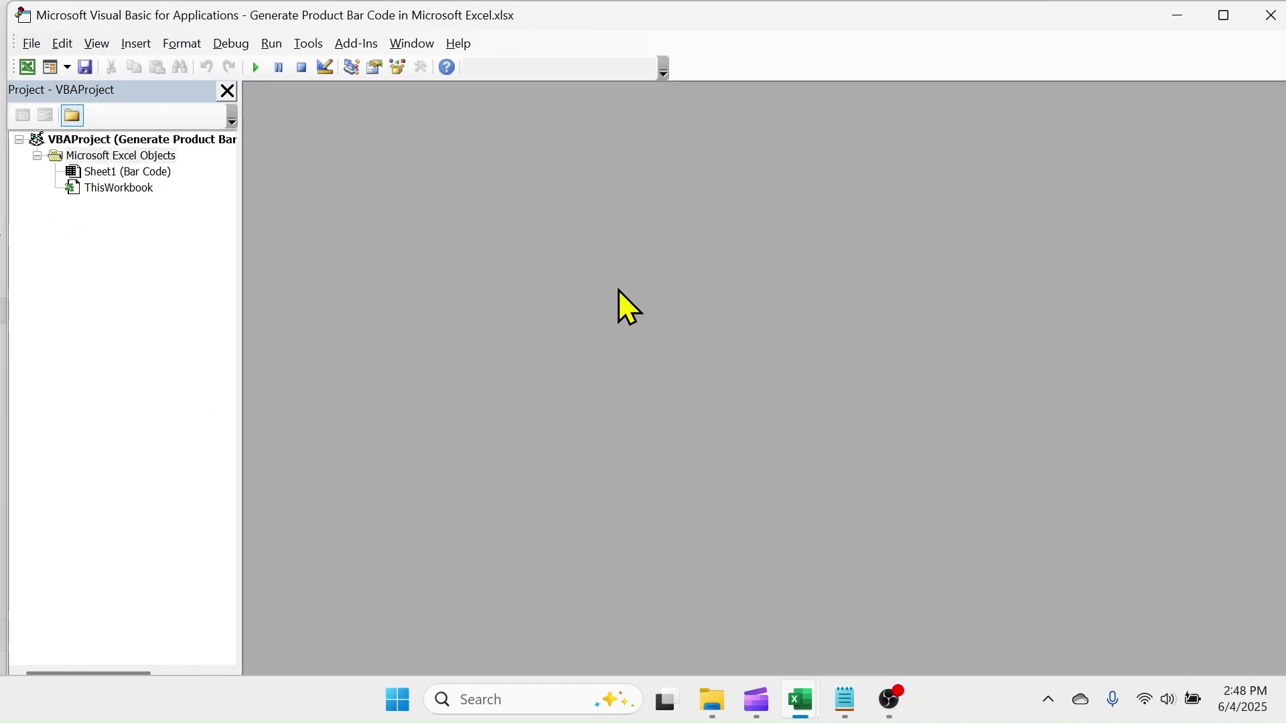
{"action": "left_click", "coordinate": [1256, 15]}
Save the barcode workbook using the Quick Access Toolbar Save icon.
{"action": "left_click", "coordinate": [646, 375]}
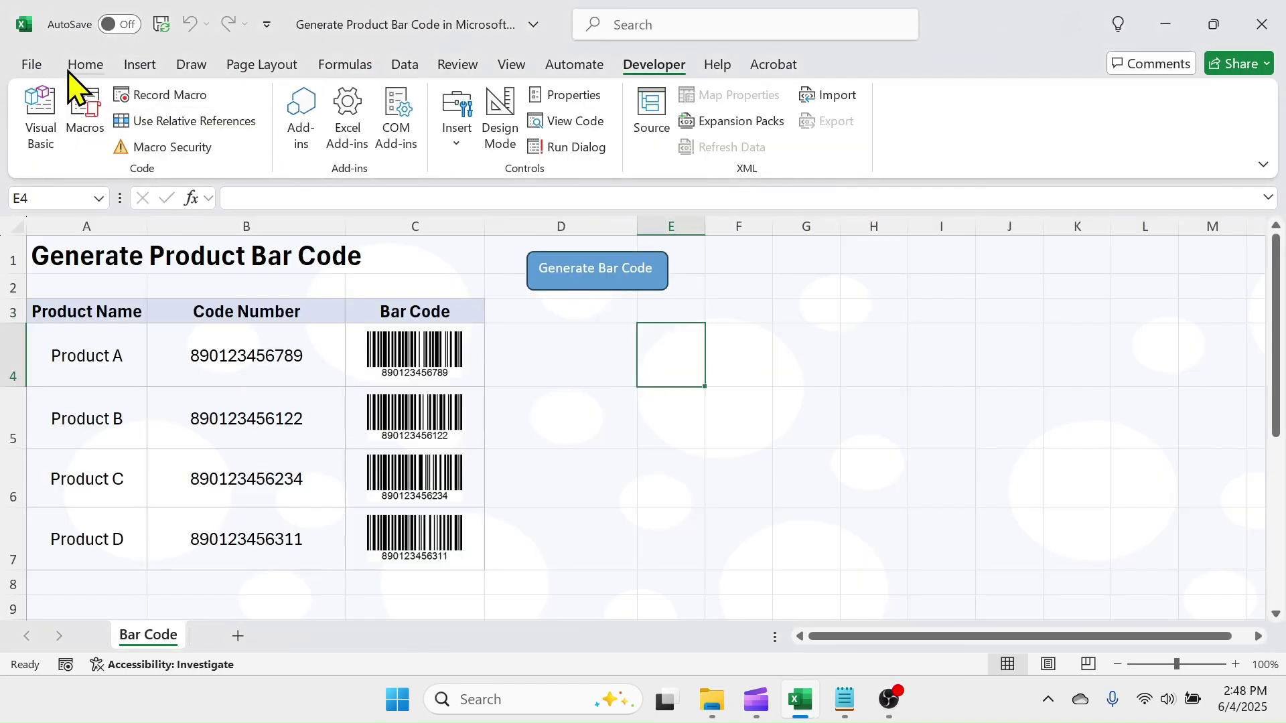
{"action": "left_click", "coordinate": [161, 27]}
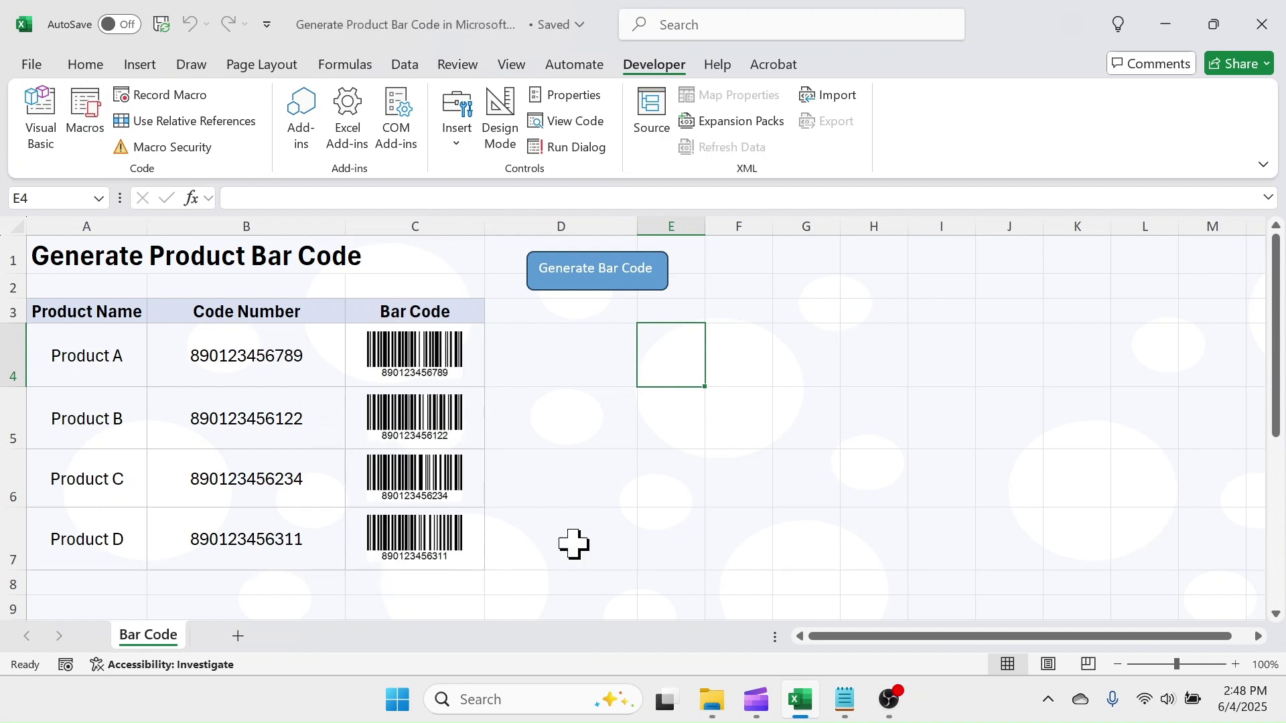
{"action": "left_click", "coordinate": [893, 353]}
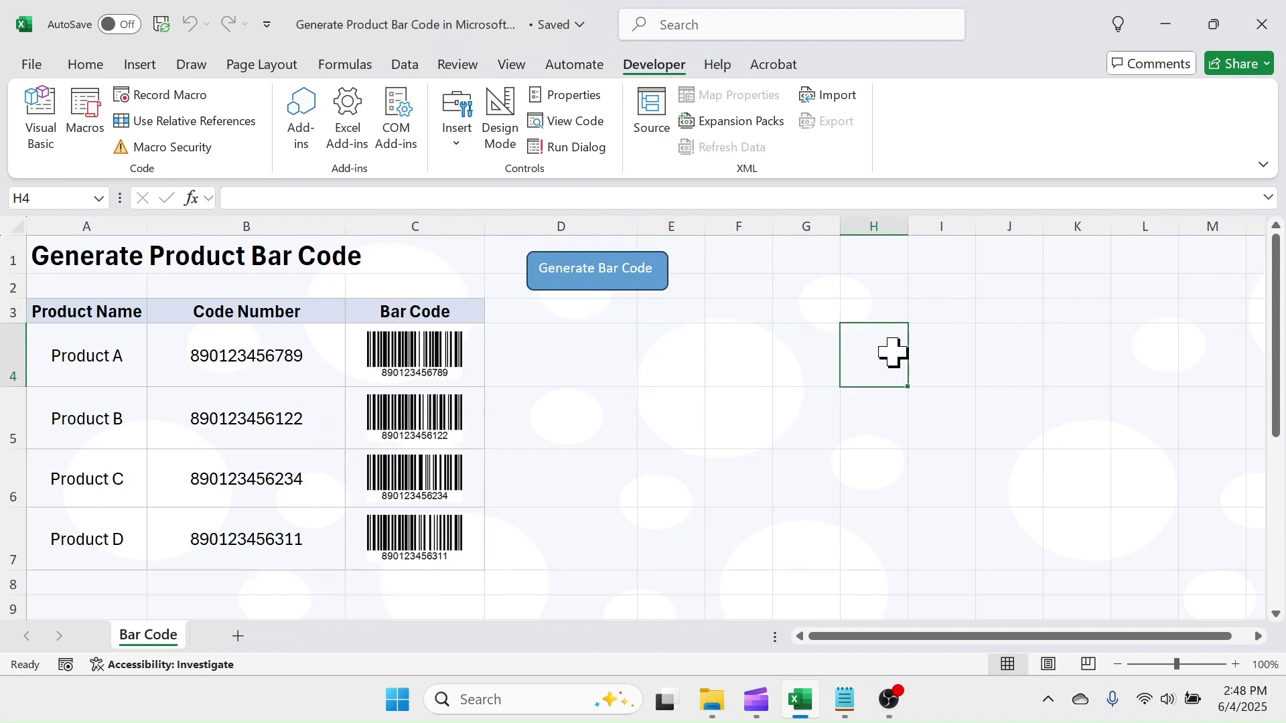